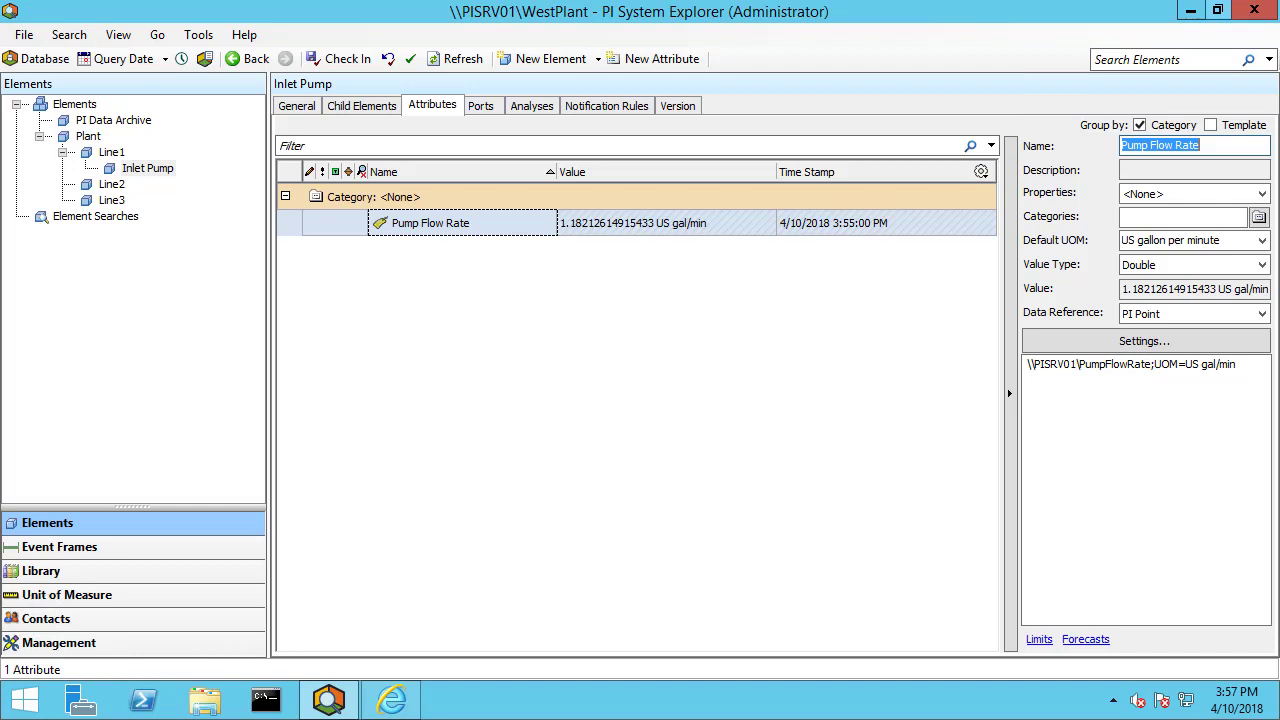
View the trend of the Pump Flow Rate attribute over the last hour and close it
right_click(451, 226)
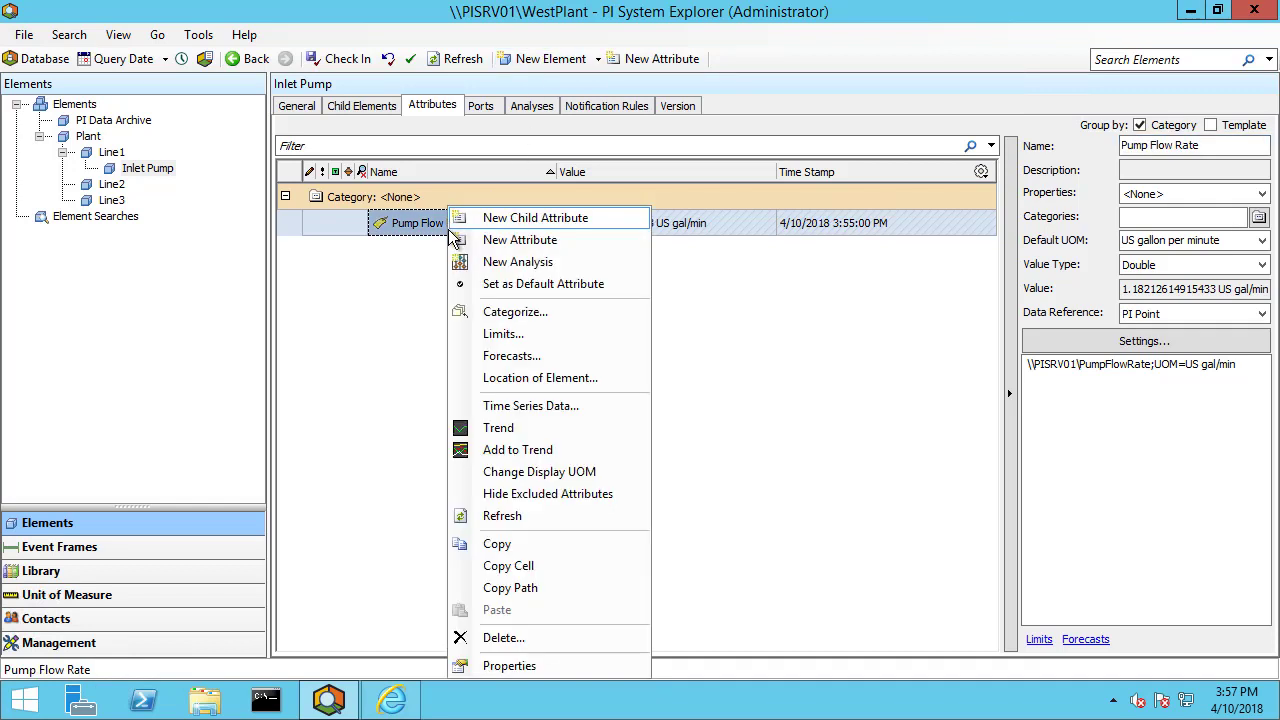
click(500, 426)
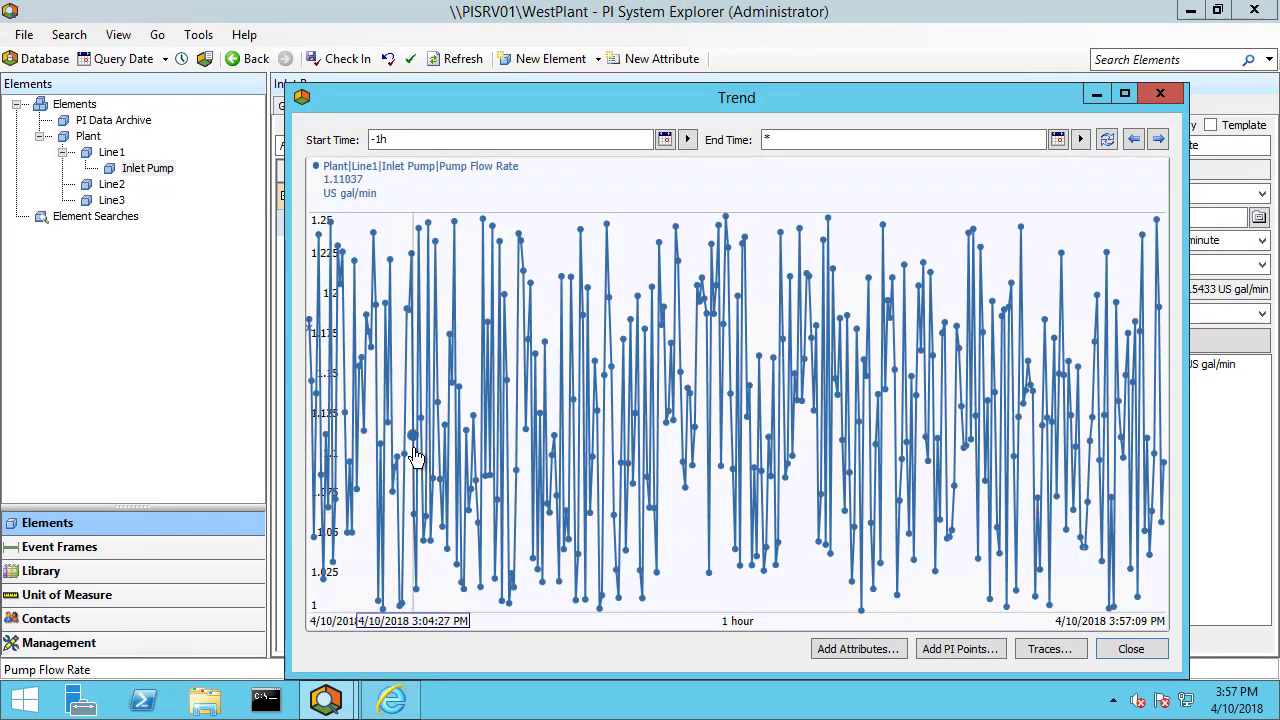
click(1131, 649)
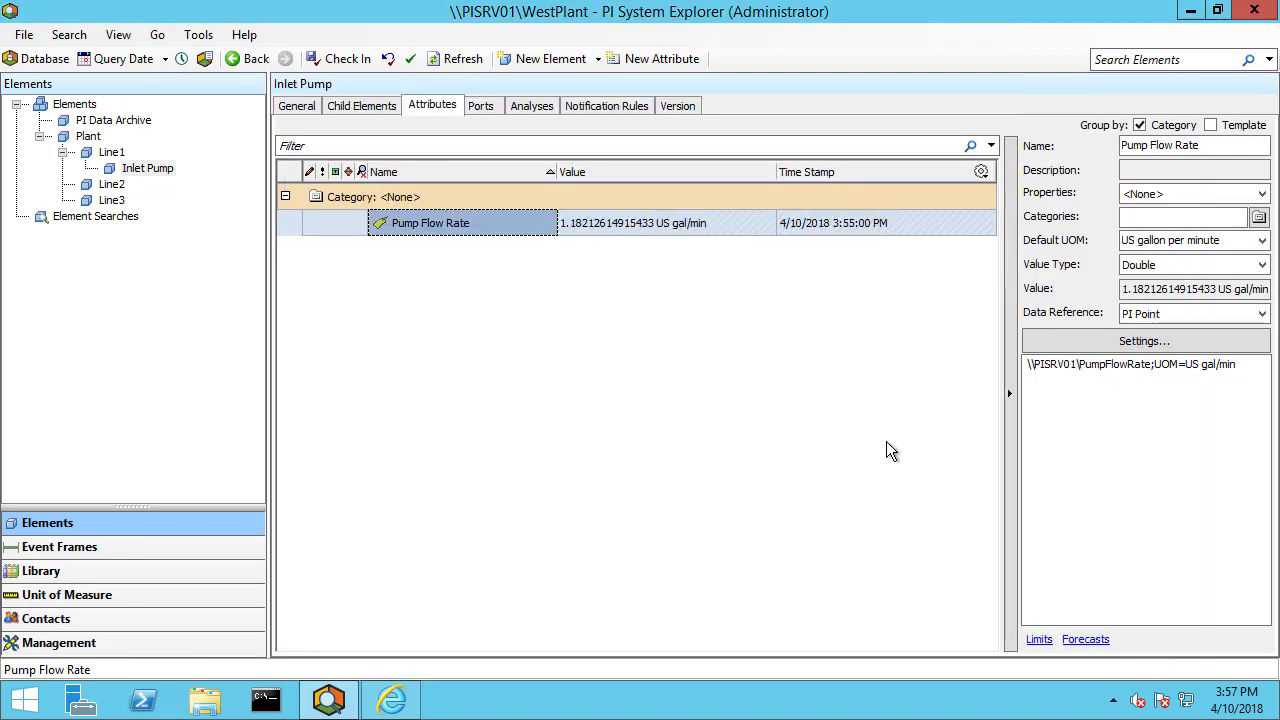
Add a child attribute under Pump Flow Rate and name it "Total flow so far today"
right_click(458, 226)
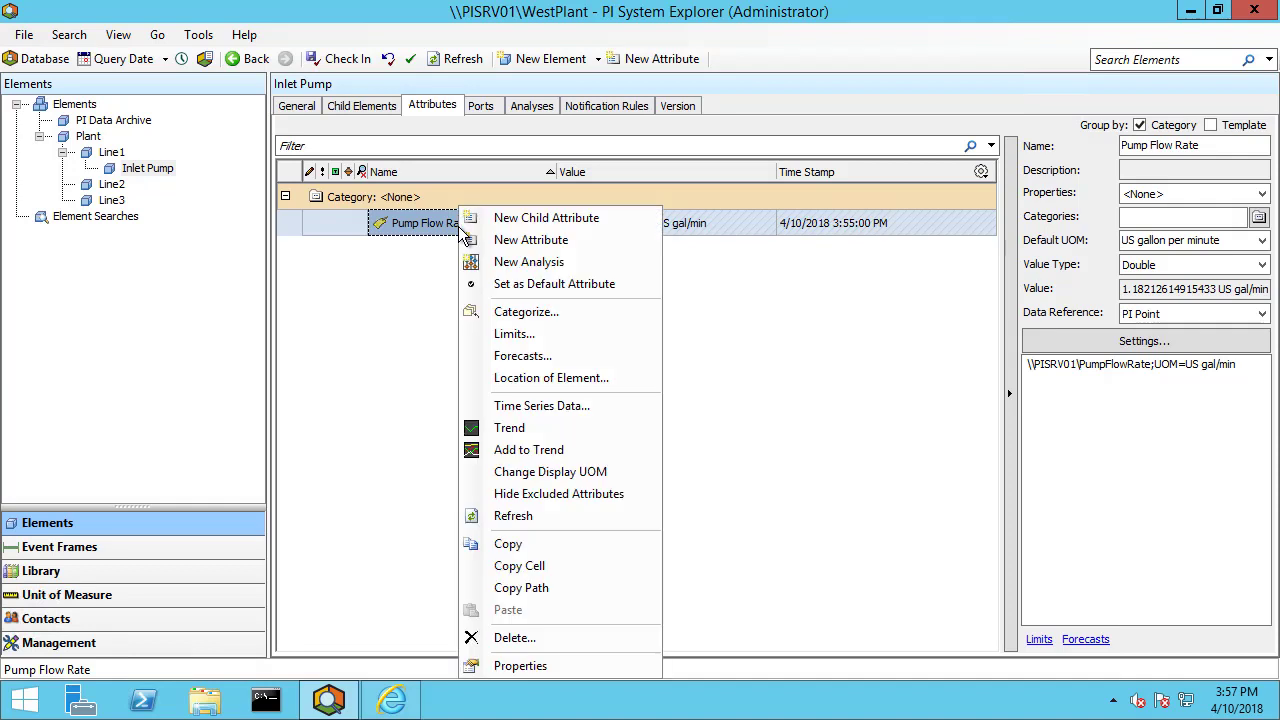
click(537, 228)
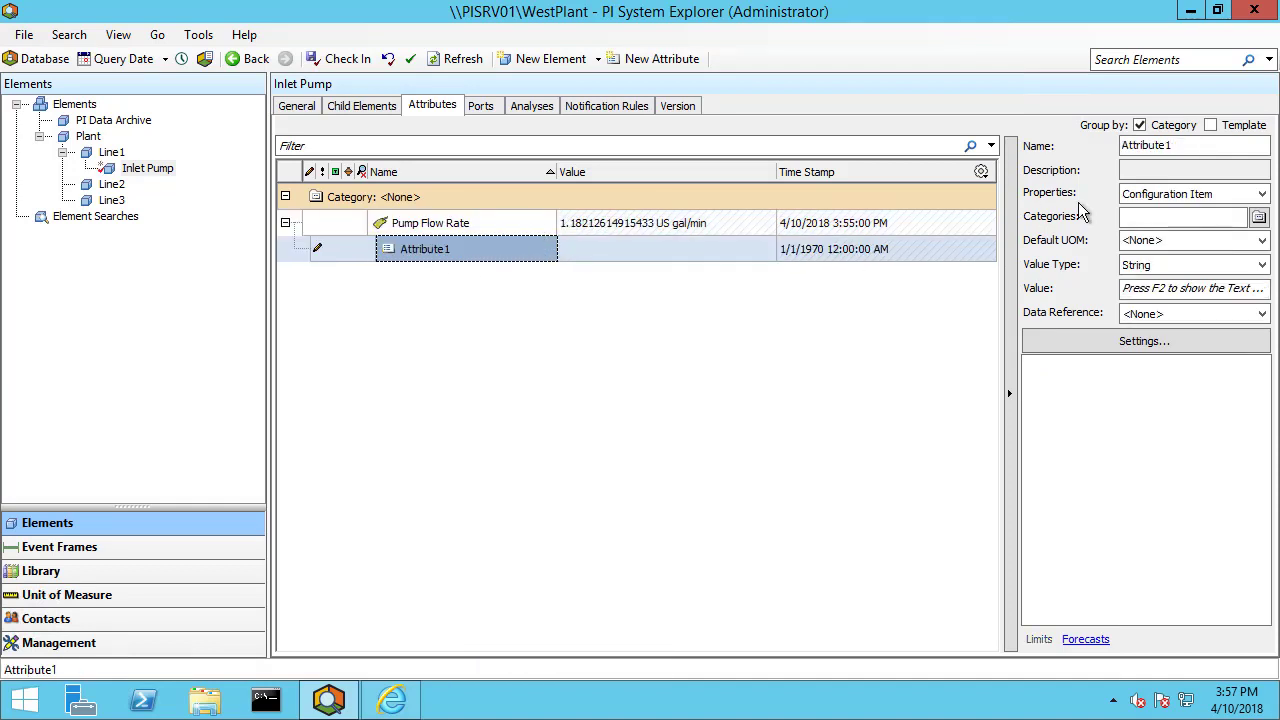
double_click(1183, 145)
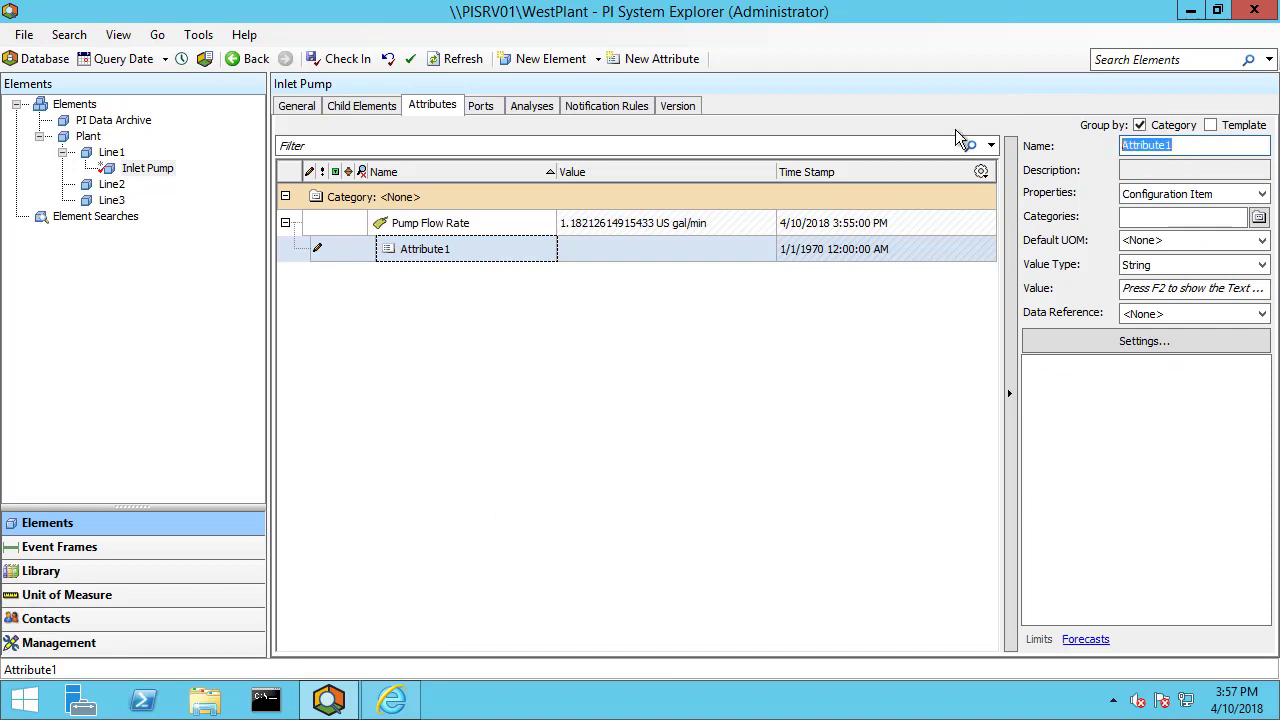
text(Total flow s)
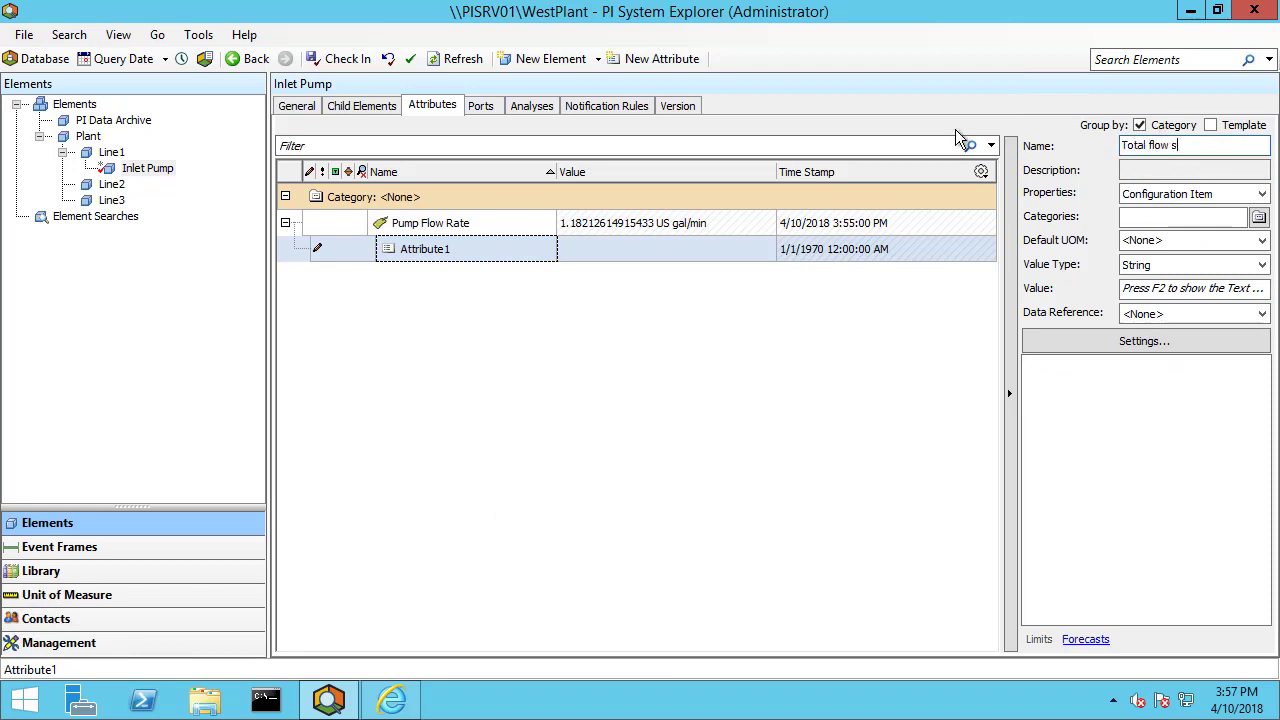
text(o far today)
Give "Total flow so far today" a PI Point data reference based on the Pump Flow Rate attribute
click(1064, 341)
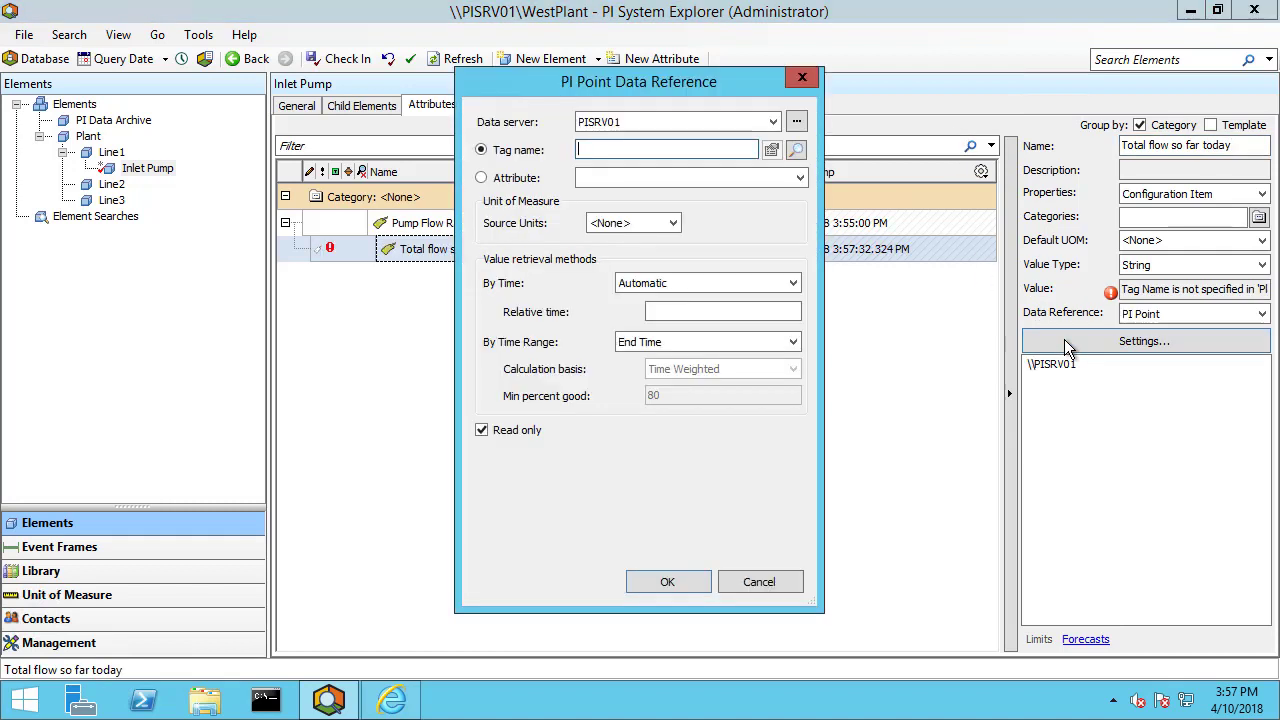
drag(703, 87, 872, 102)
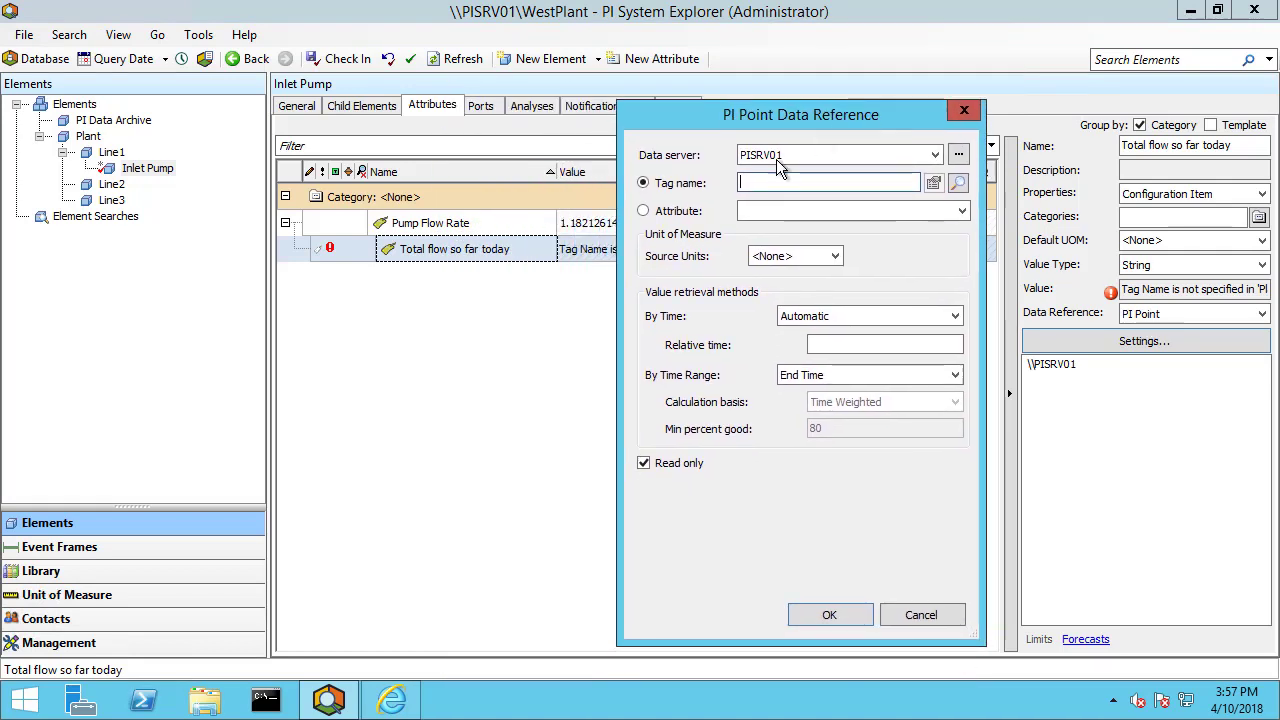
click(962, 210)
click(785, 242)
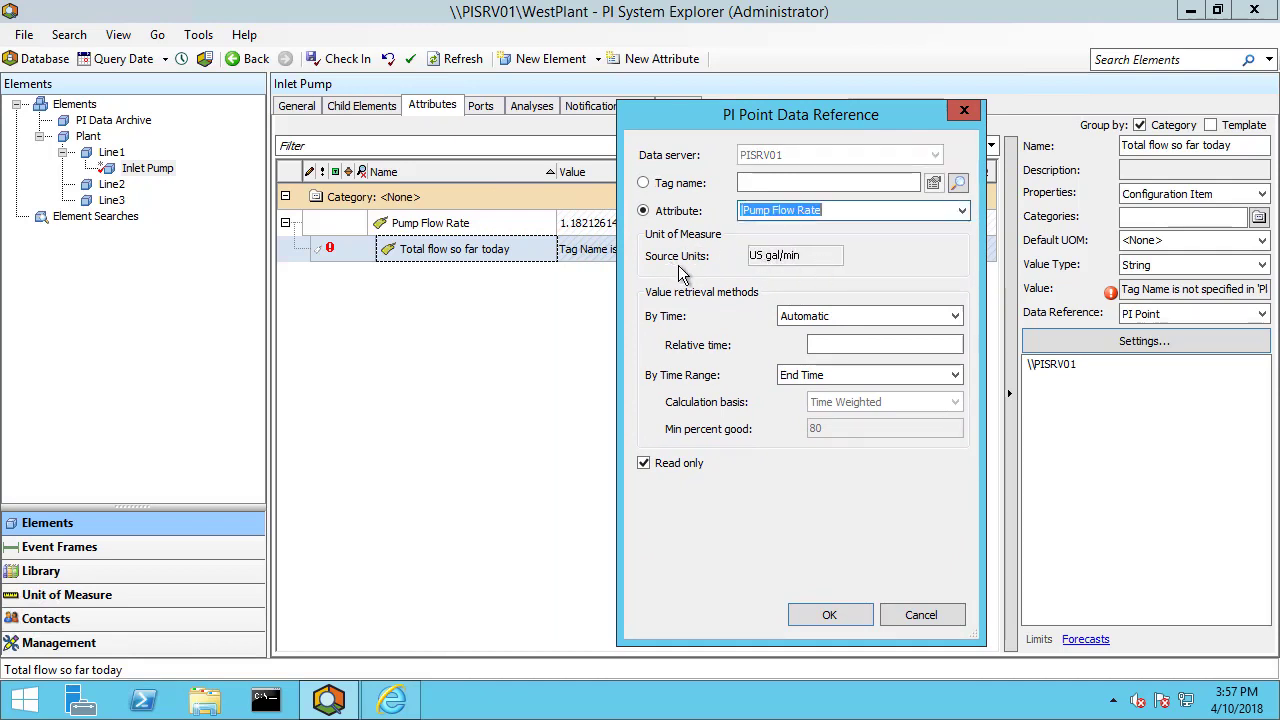
Set the value retrieval to Time Range Override with relative time t, and the time range method to Total
click(800, 318)
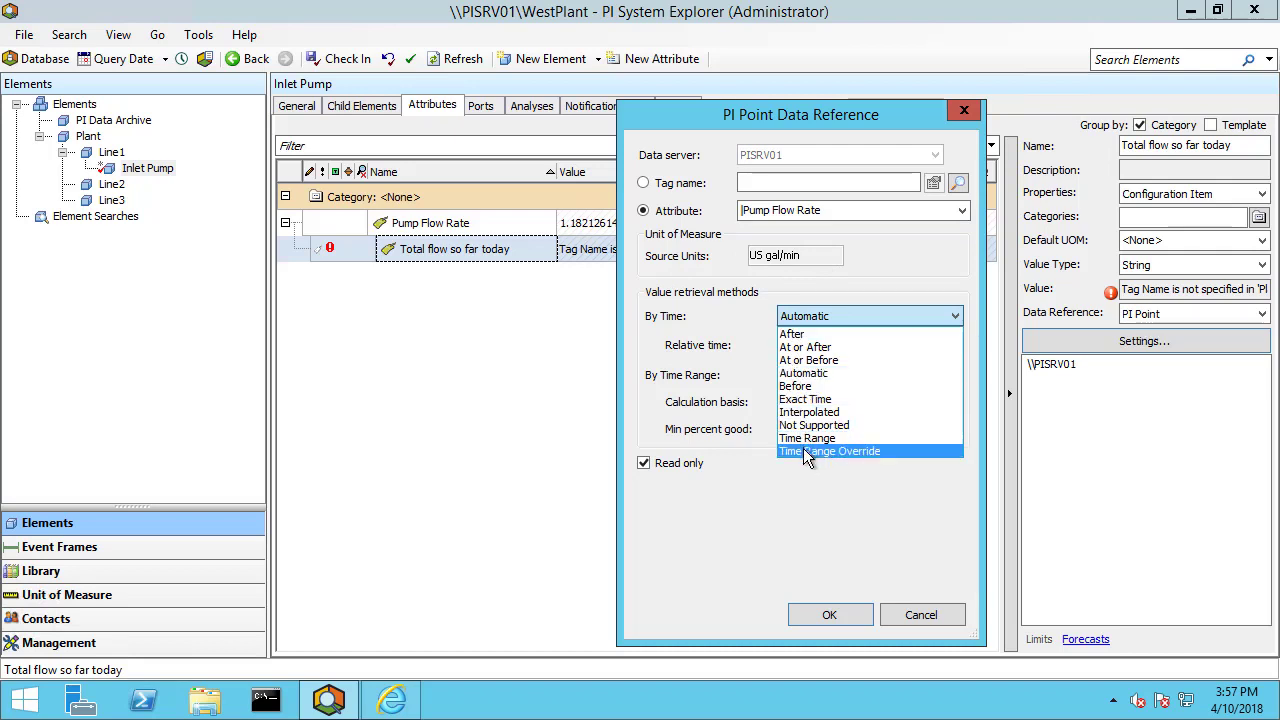
click(803, 451)
click(827, 347)
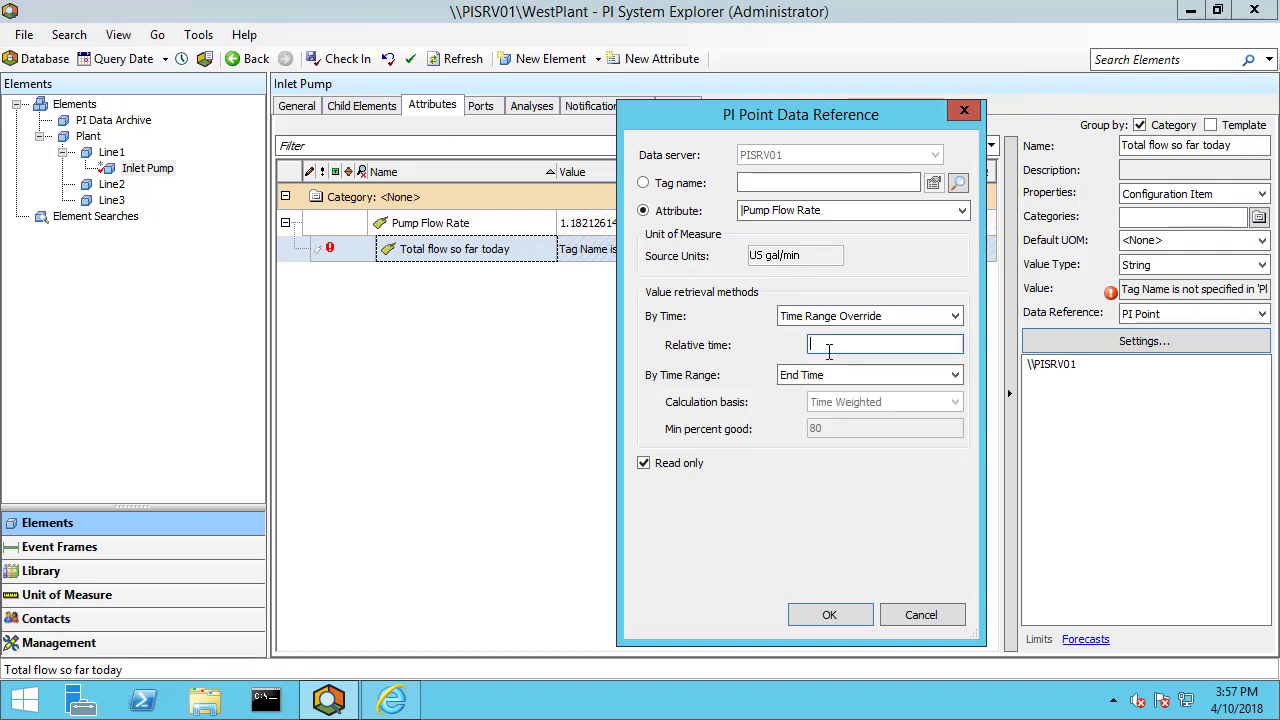
text(t)
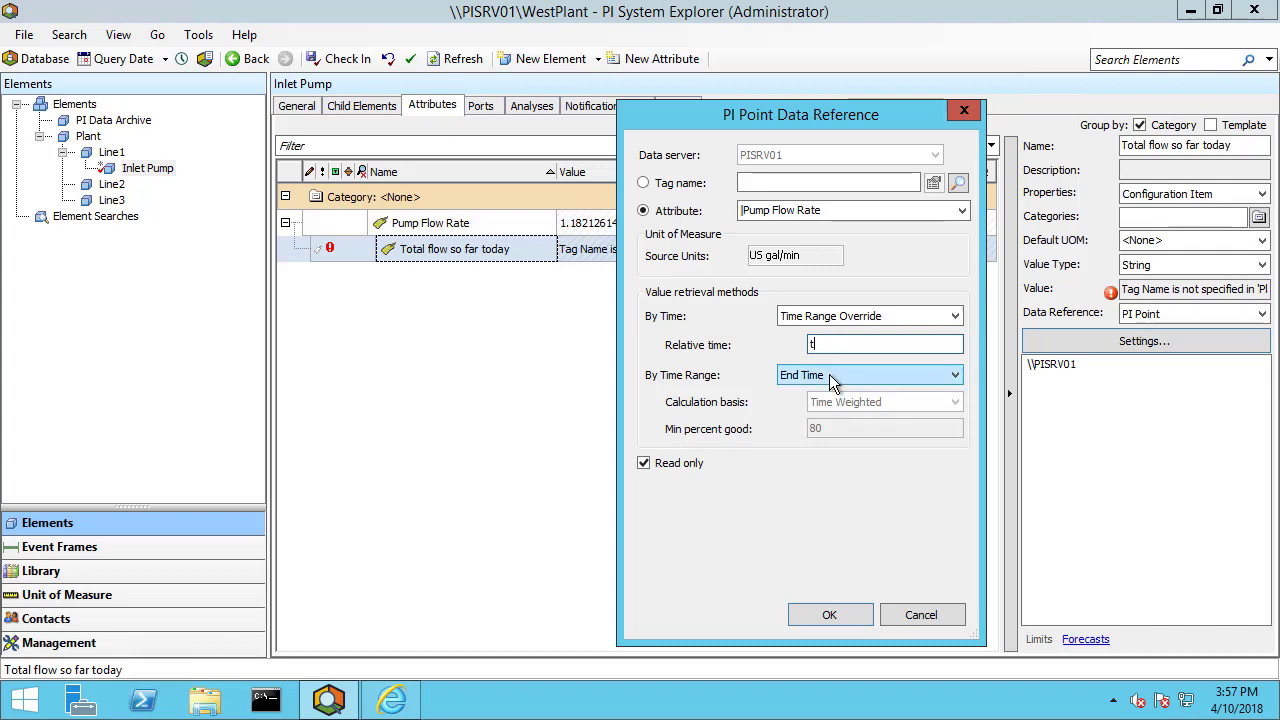
click(829, 375)
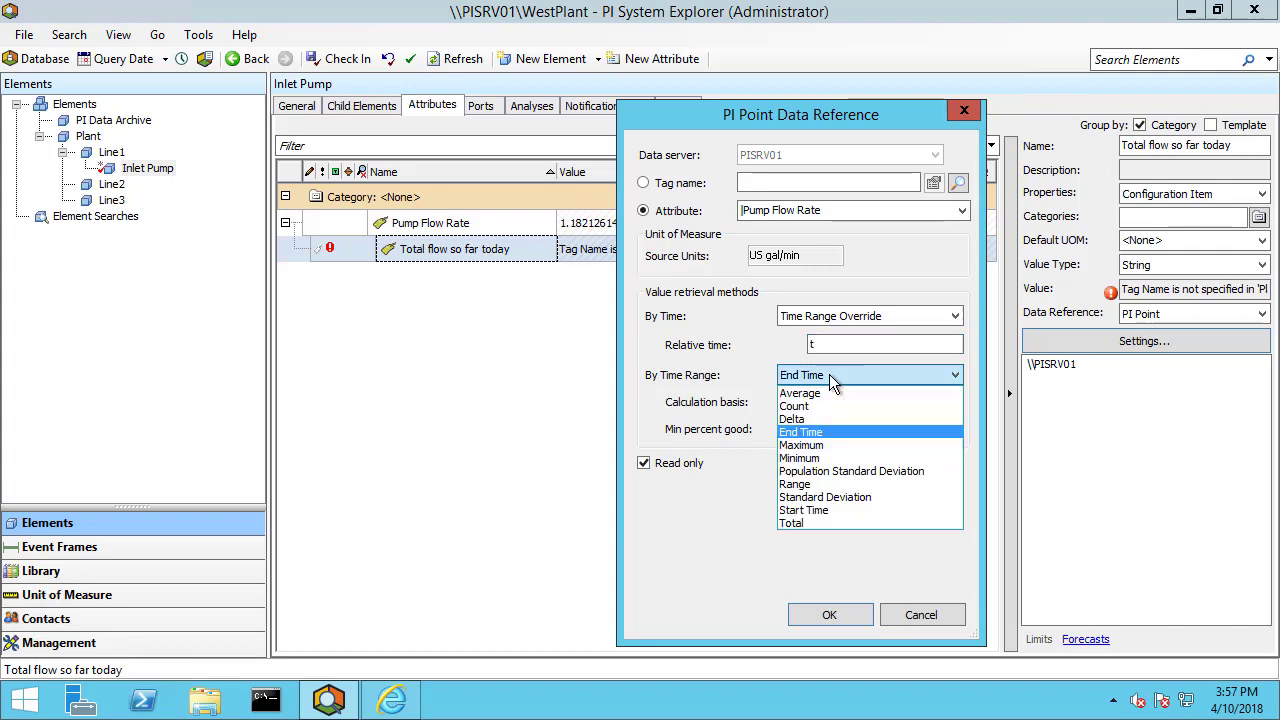
click(798, 524)
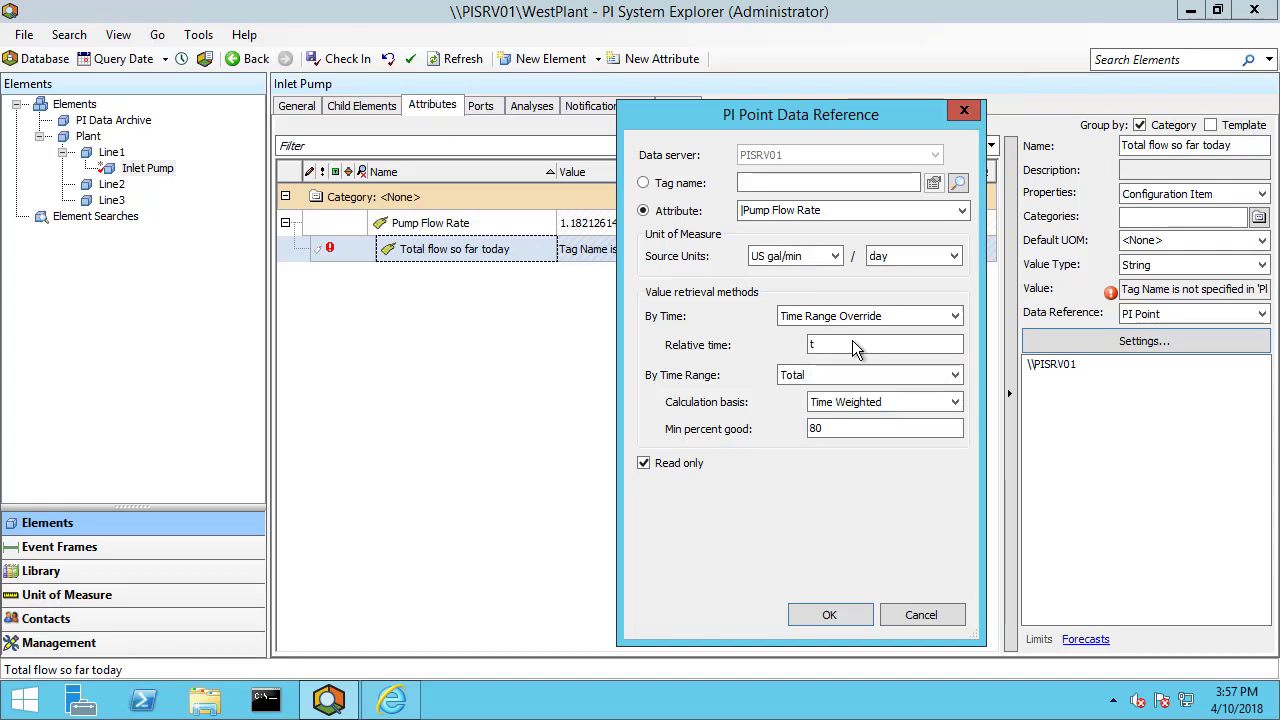
Set the source units to US gal with a rate conversion of minute and accept the daily total's data reference
click(954, 256)
click(907, 297)
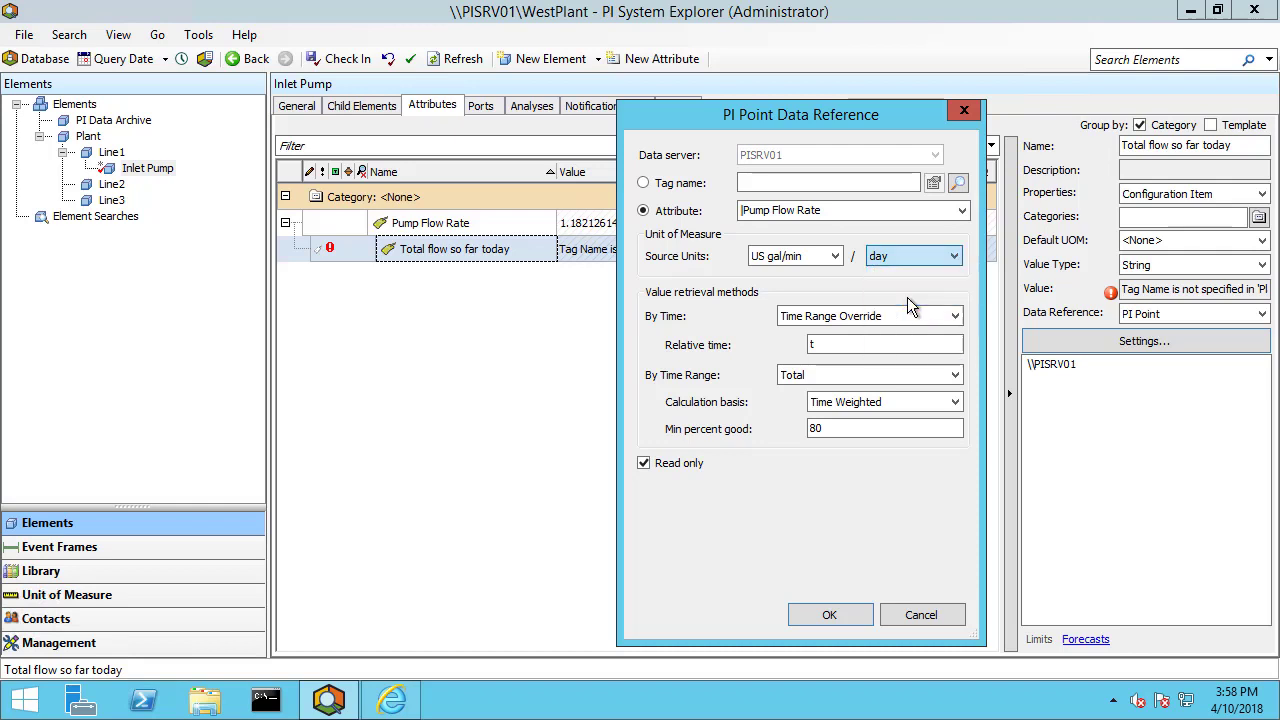
click(835, 256)
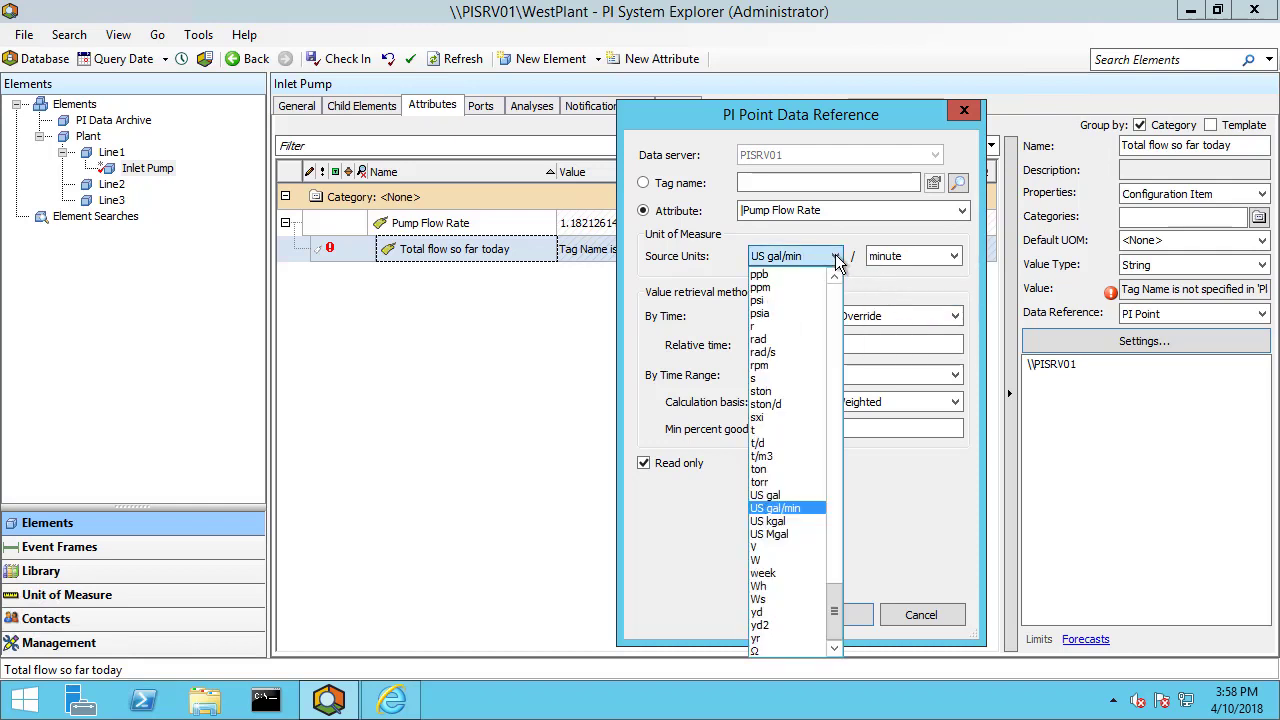
click(785, 487)
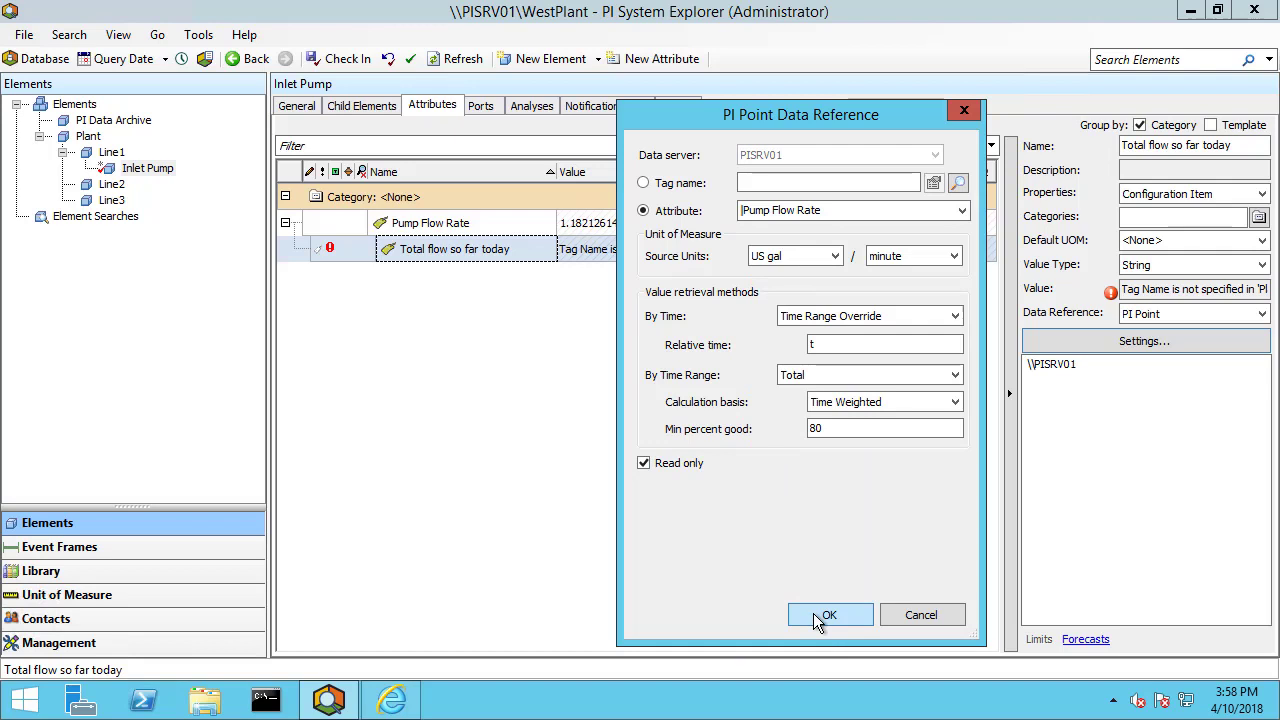
click(820, 615)
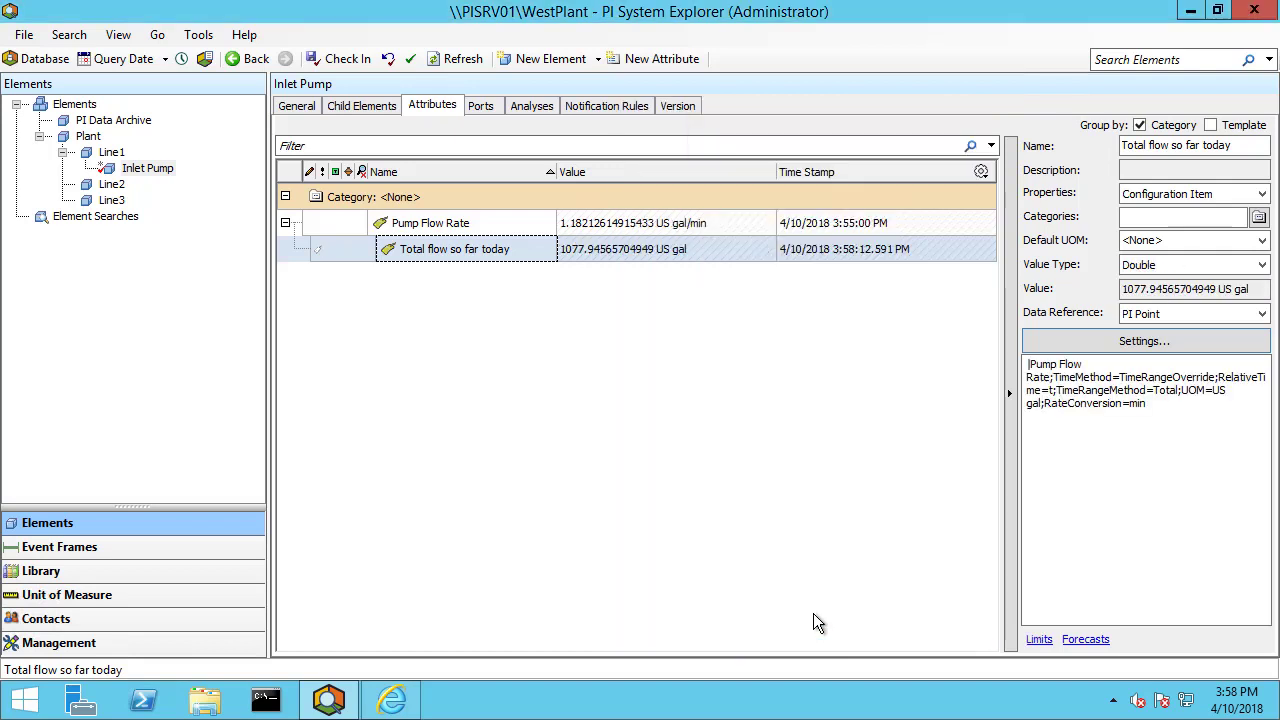
Add a second child attribute under Pump Flow Rate and name it "Total flow so far this month"
mouse_move(596, 257)
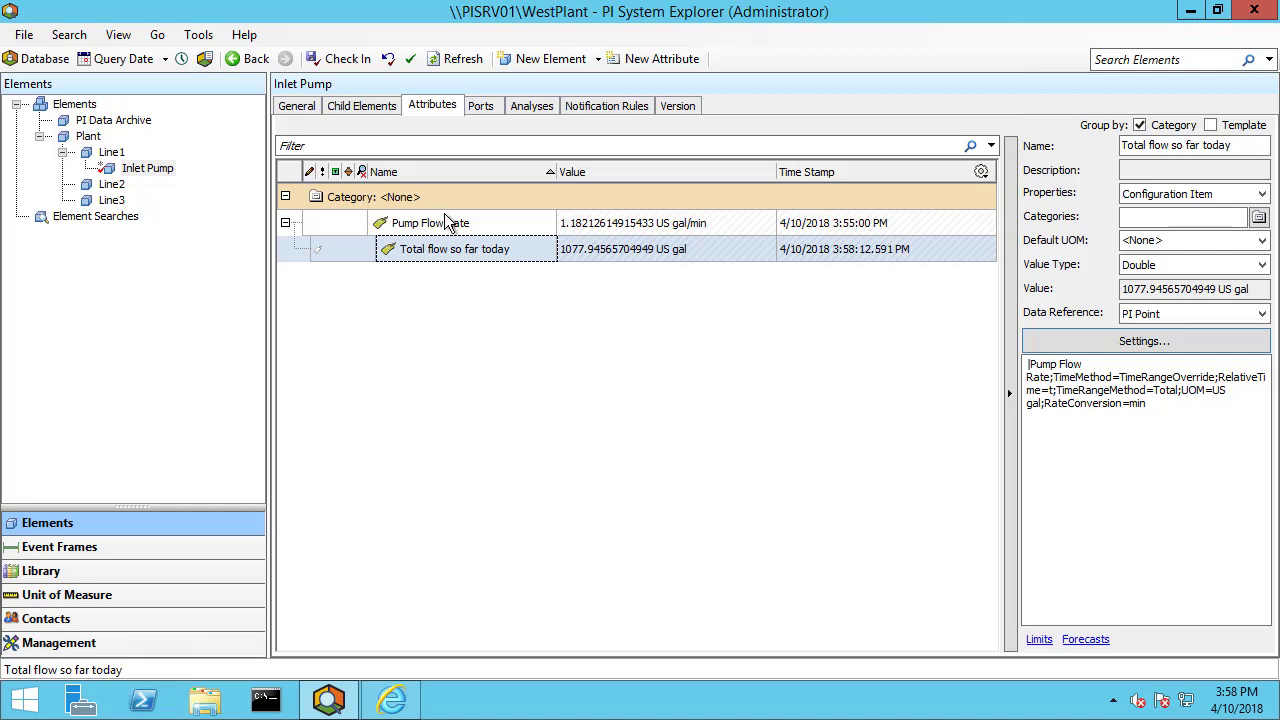
right_click(477, 224)
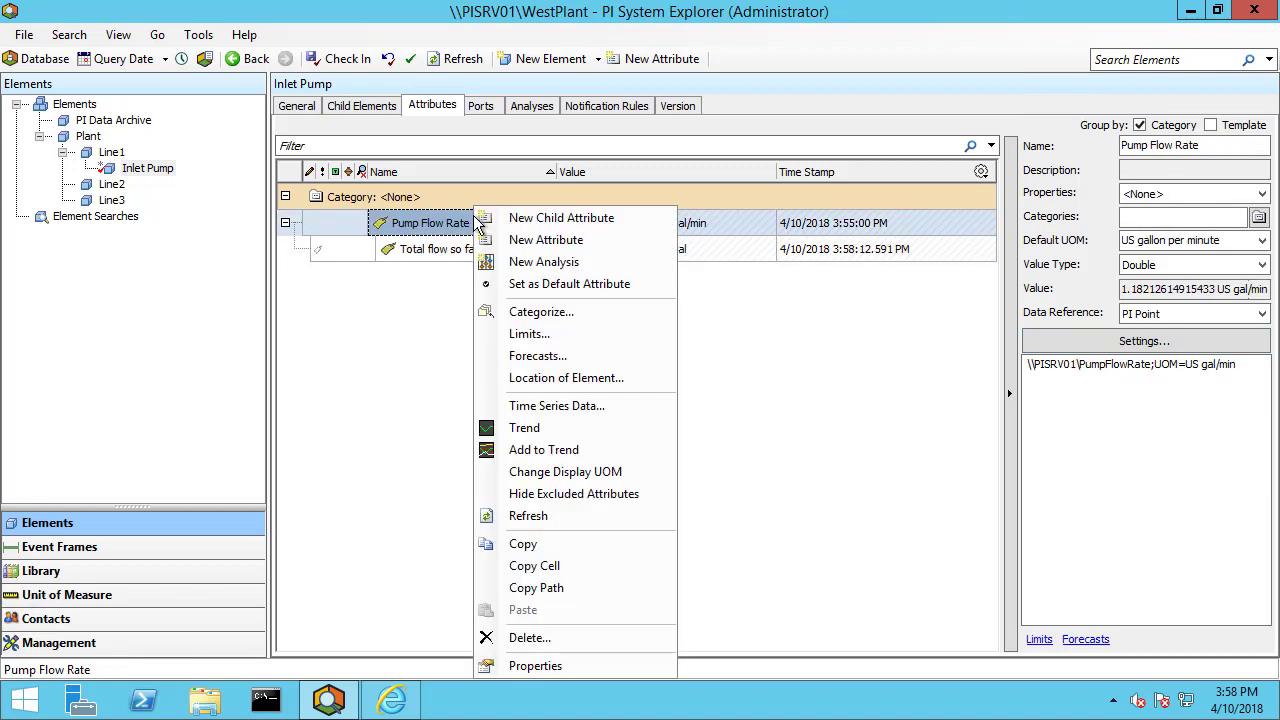
click(561, 218)
click(1195, 146)
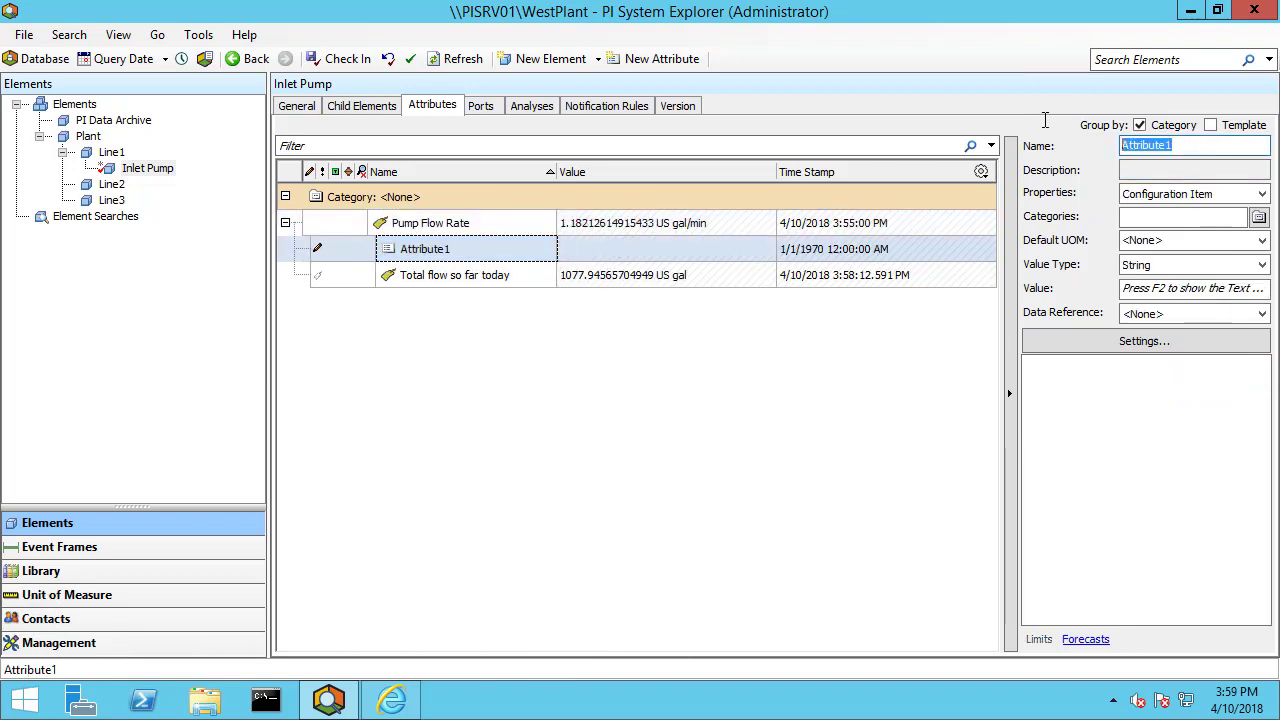
text(Total flow so f)
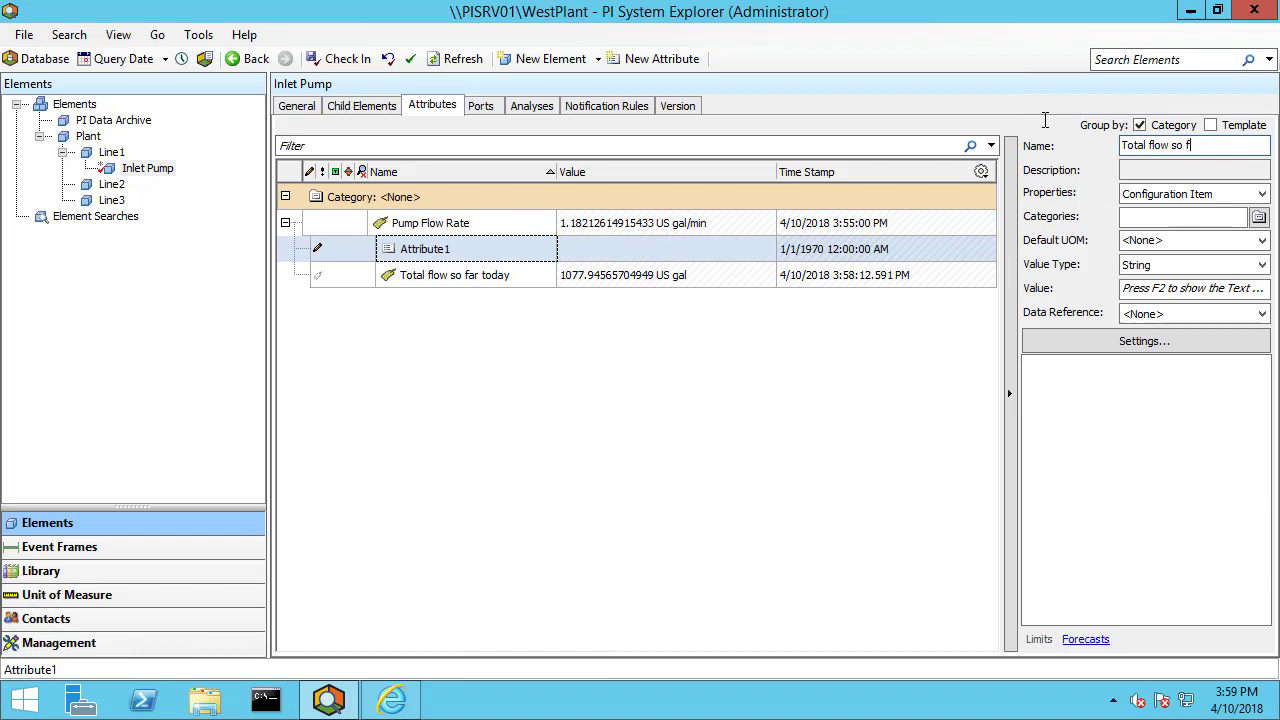
text(ar this month)
Give "Total flow so far this month" a PI Point data reference based on the Pump Flow Rate attribute
click(1179, 347)
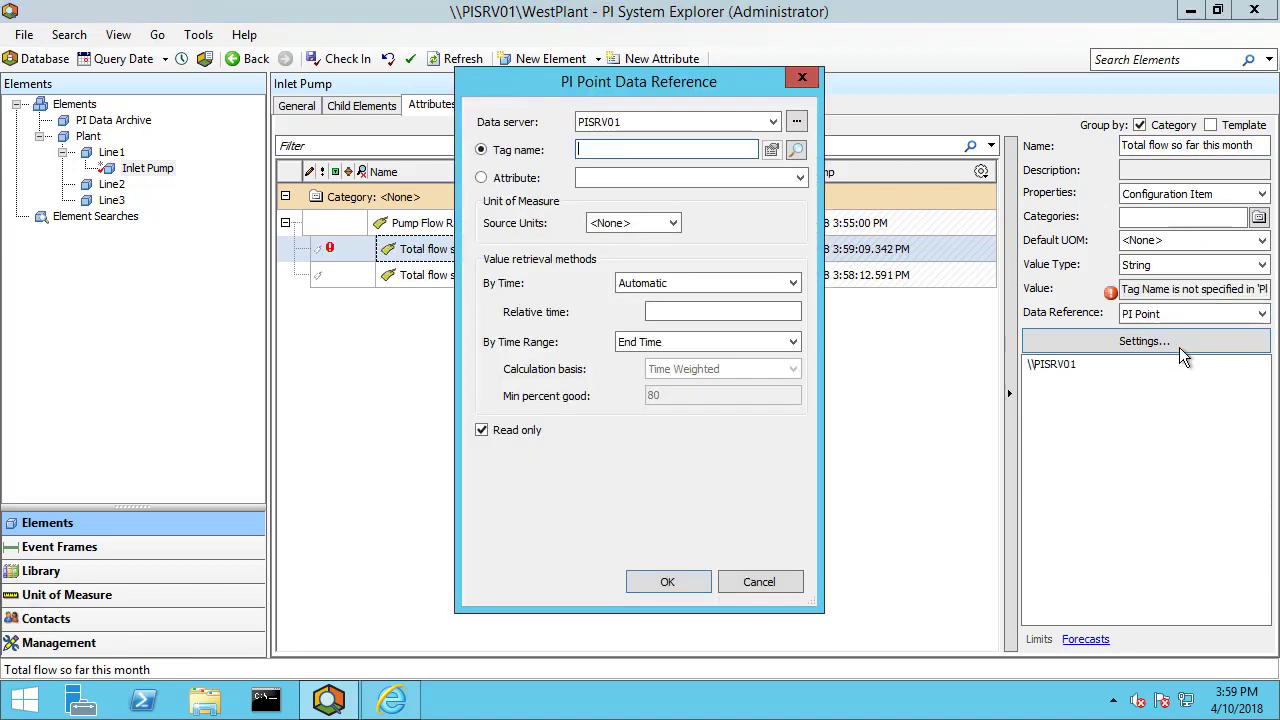
click(800, 177)
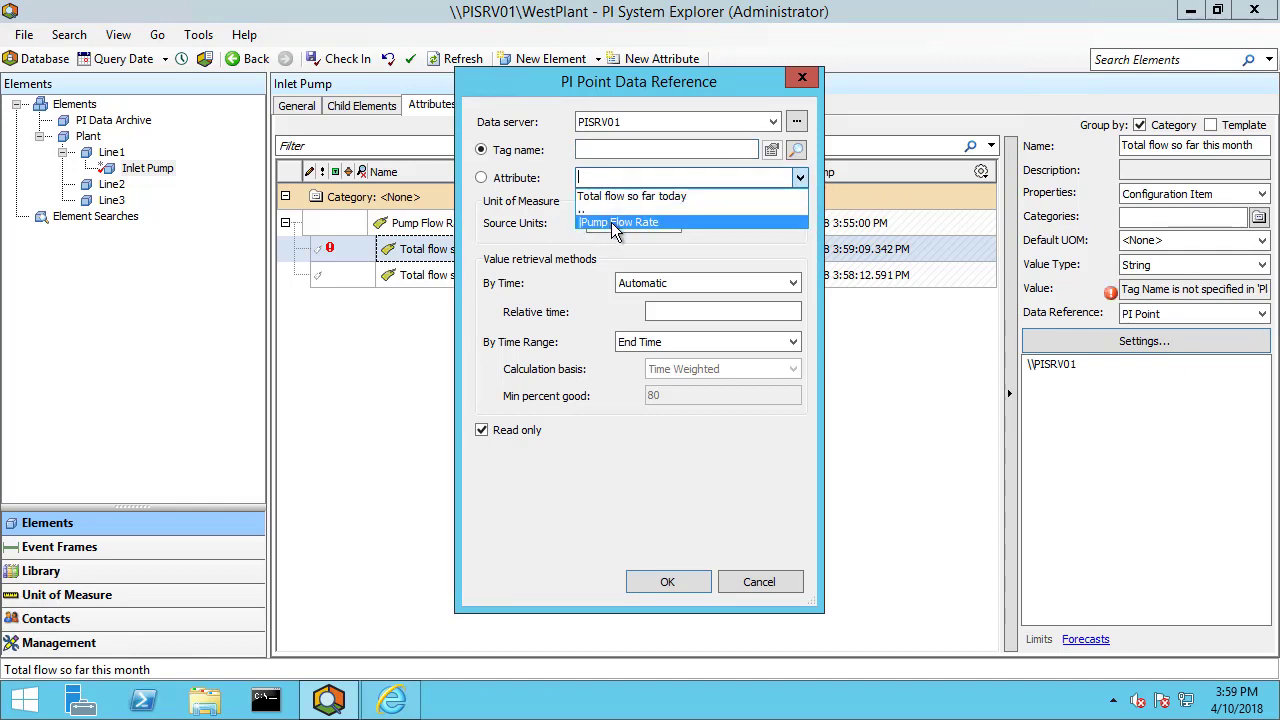
click(617, 223)
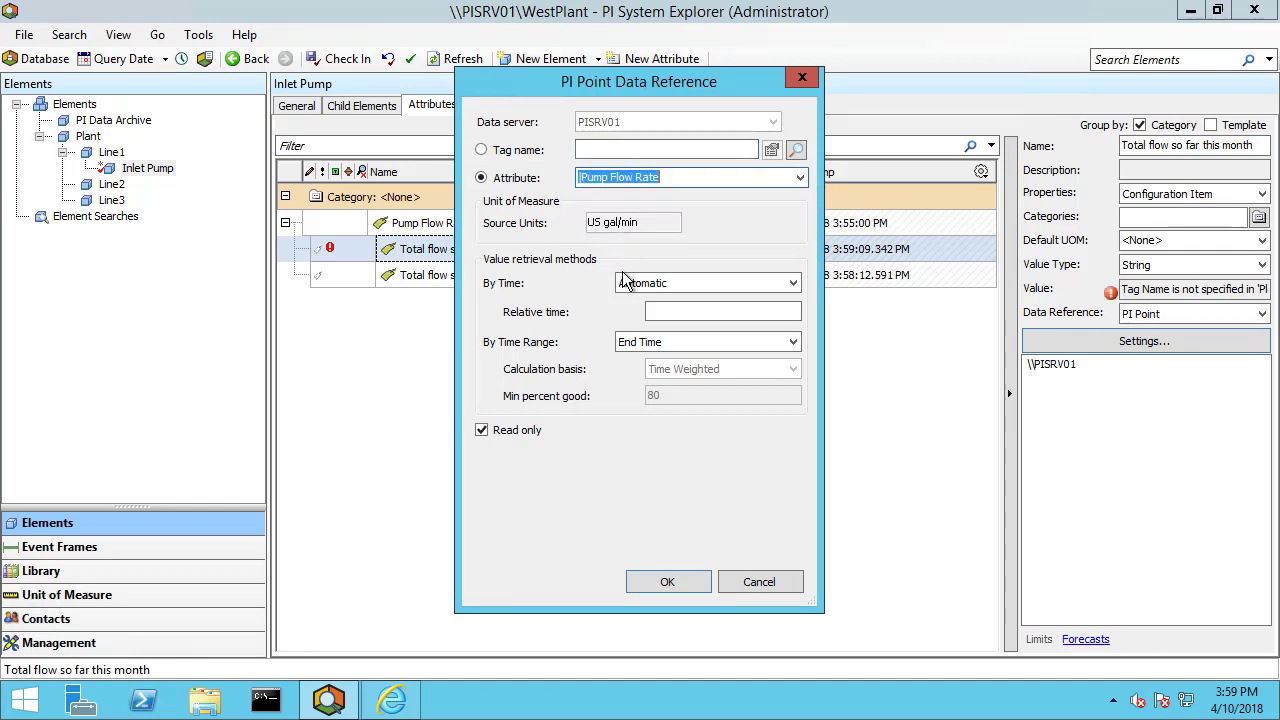
Set the monthly total's retrieval by time to Time Range Override and by time range to Total
click(658, 284)
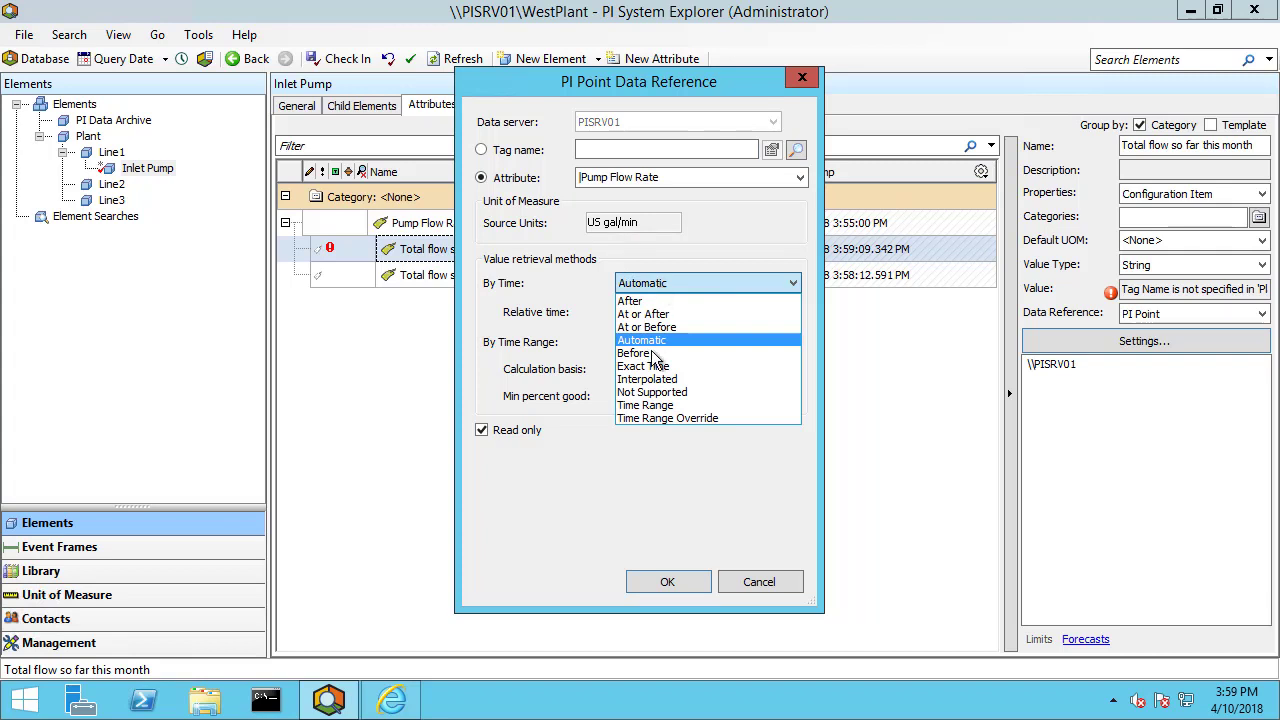
click(661, 418)
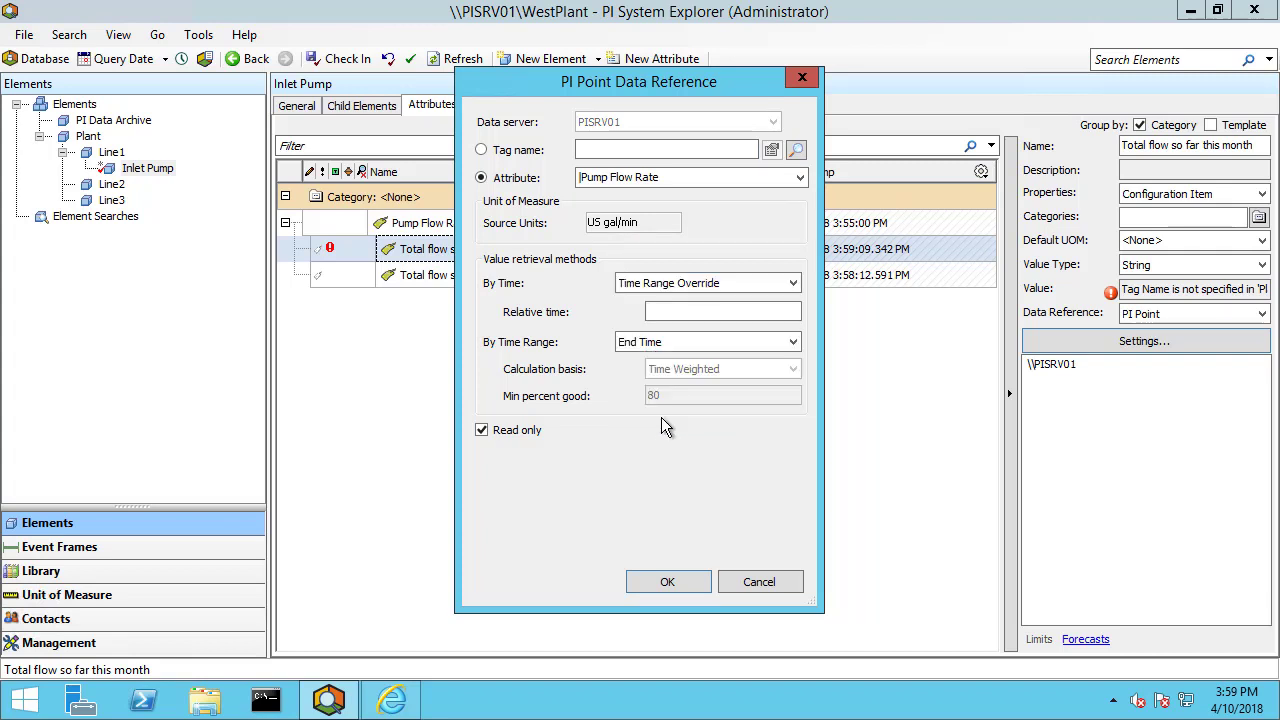
click(632, 346)
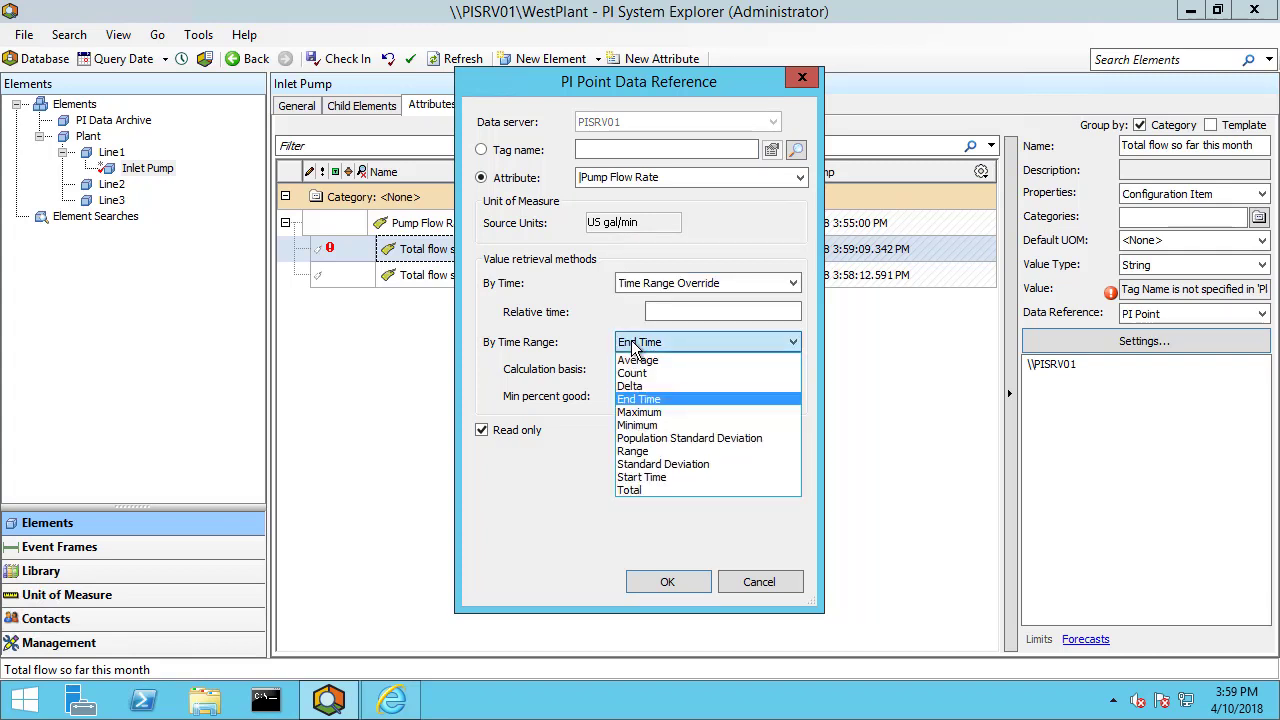
click(660, 489)
Set the monthly total's source units to US gal with a rate conversion of minute
click(741, 236)
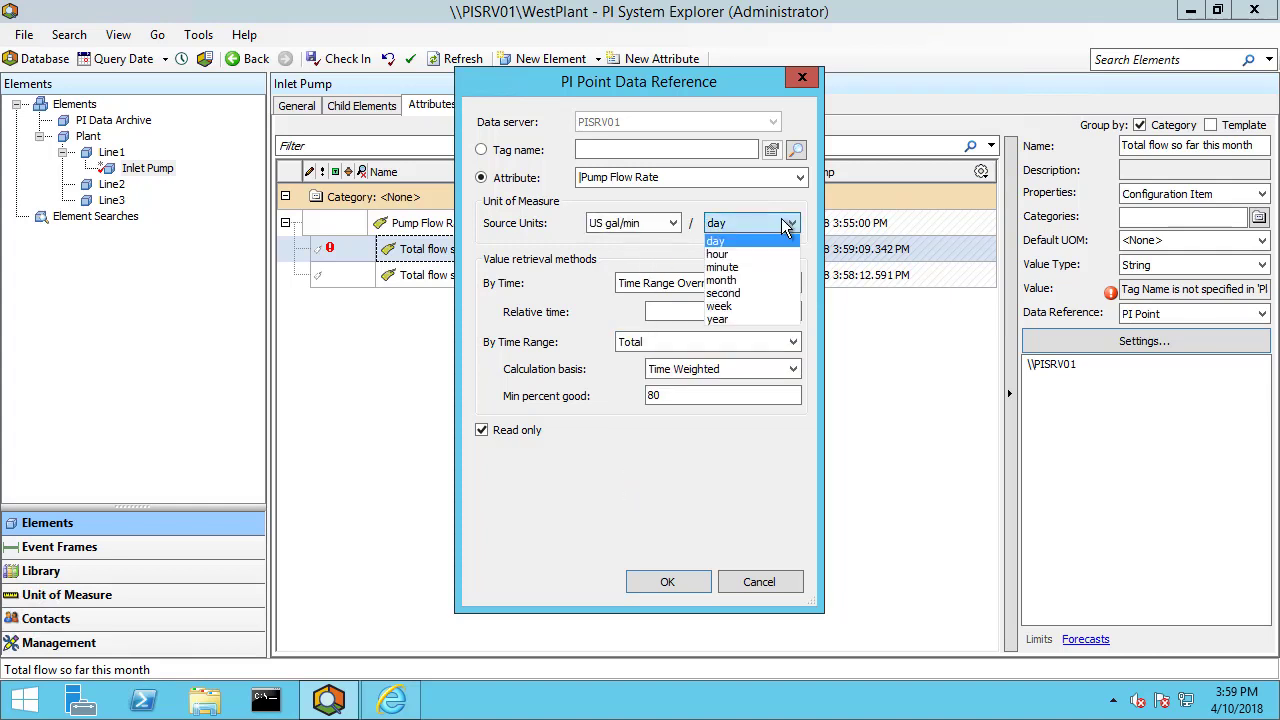
click(722, 252)
click(675, 228)
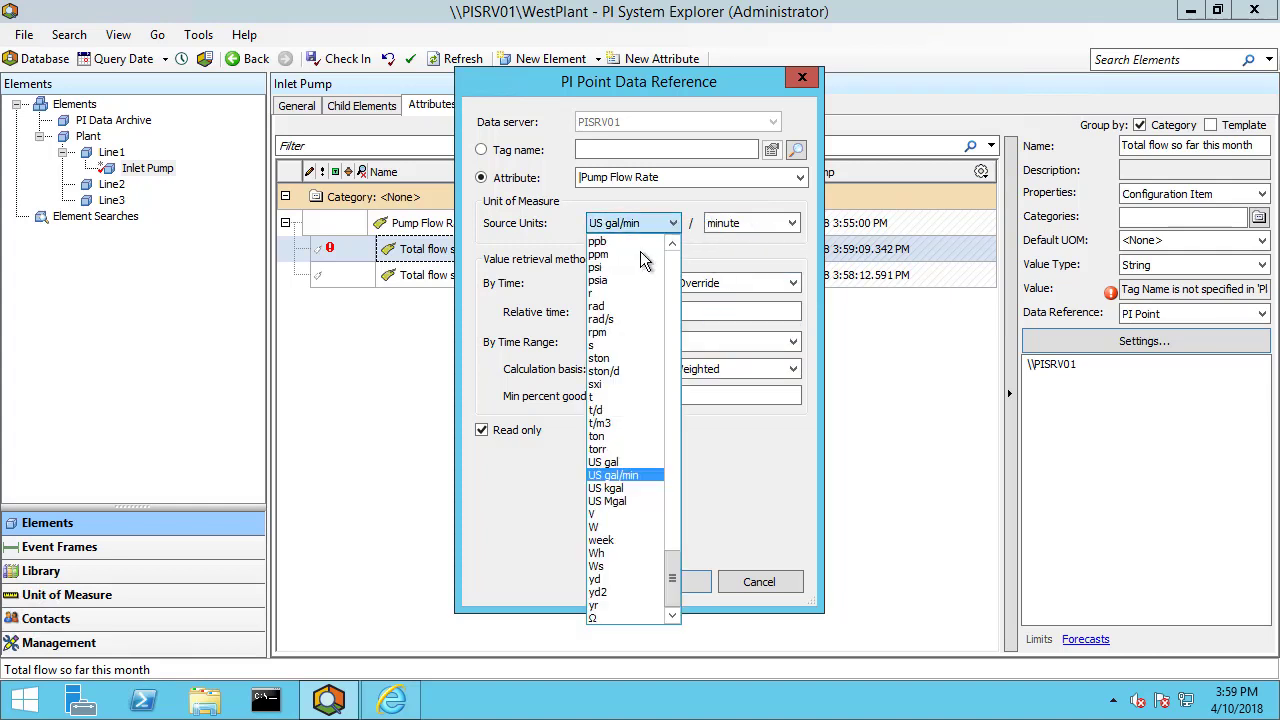
click(620, 465)
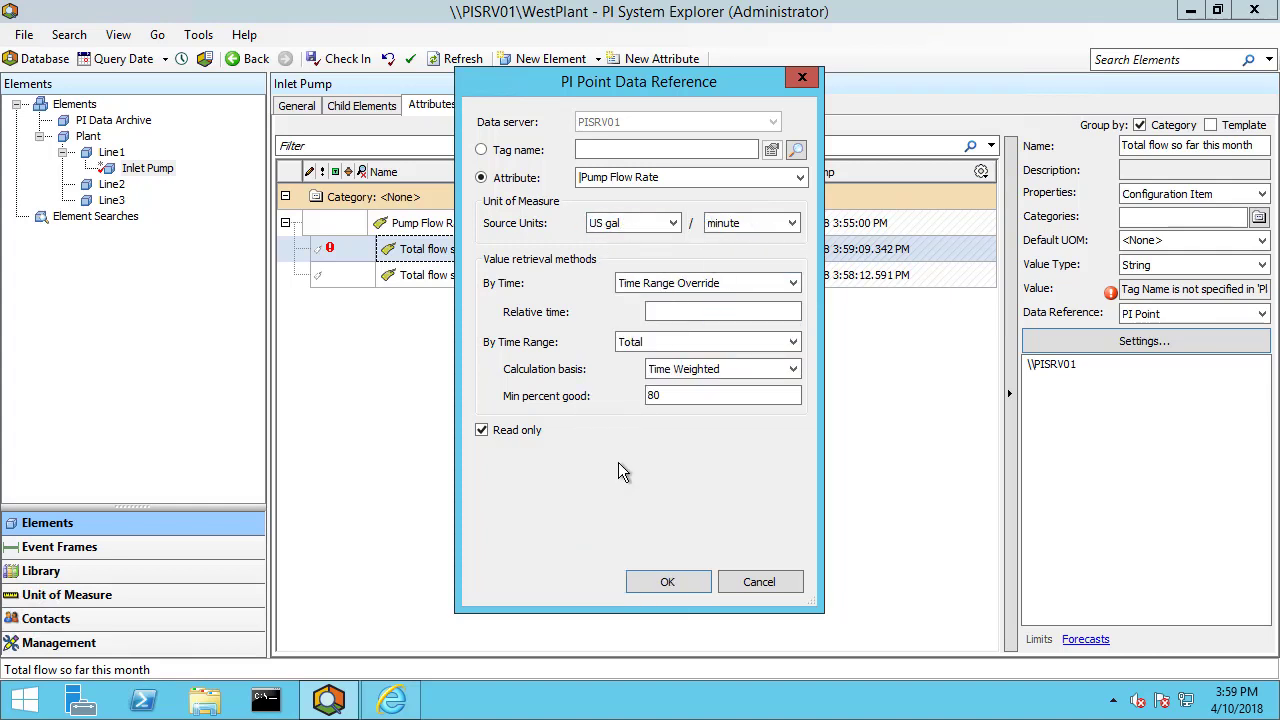
Set the monthly total's relative time to 1, then refresh the database and apply the outstanding changes
click(673, 312)
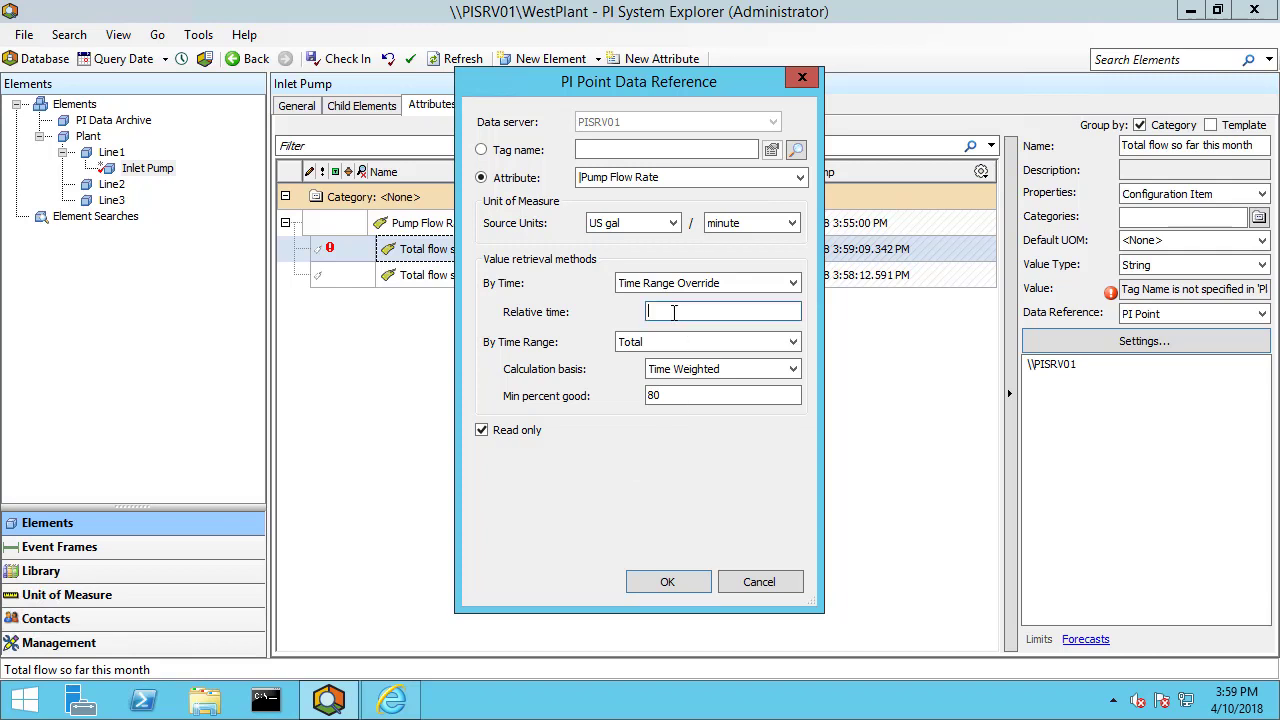
text(1)
click(656, 583)
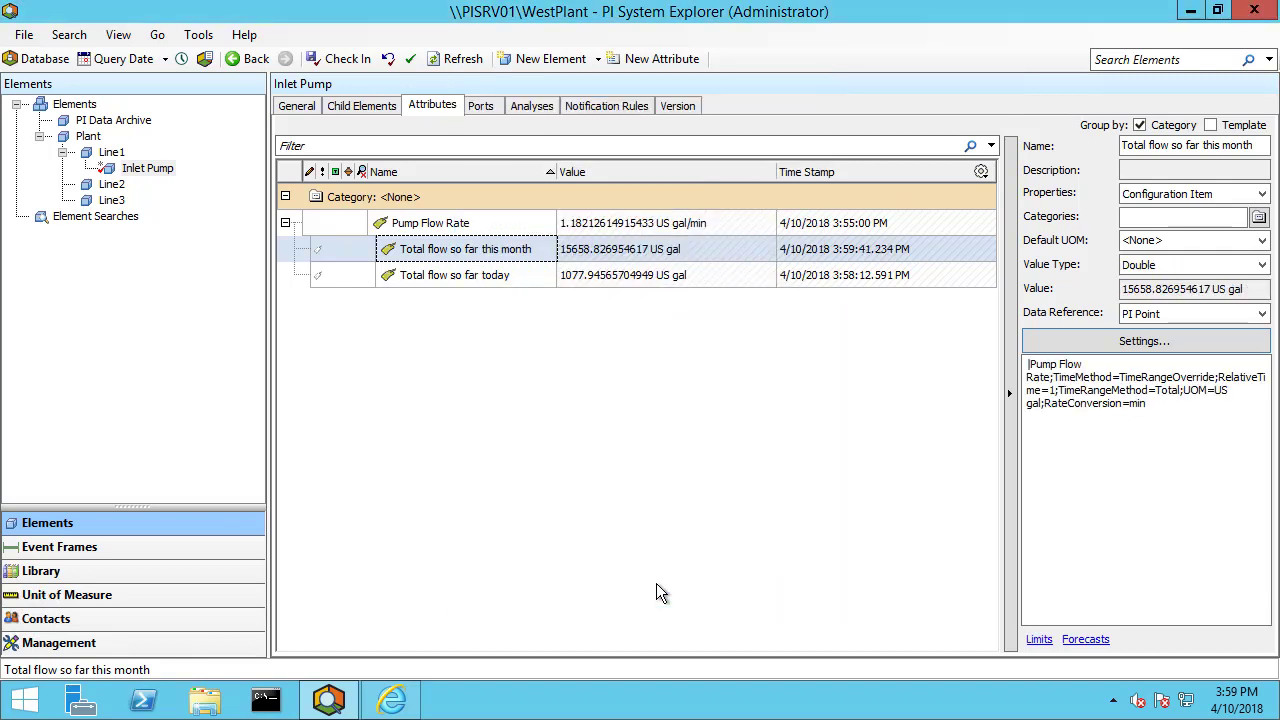
click(457, 60)
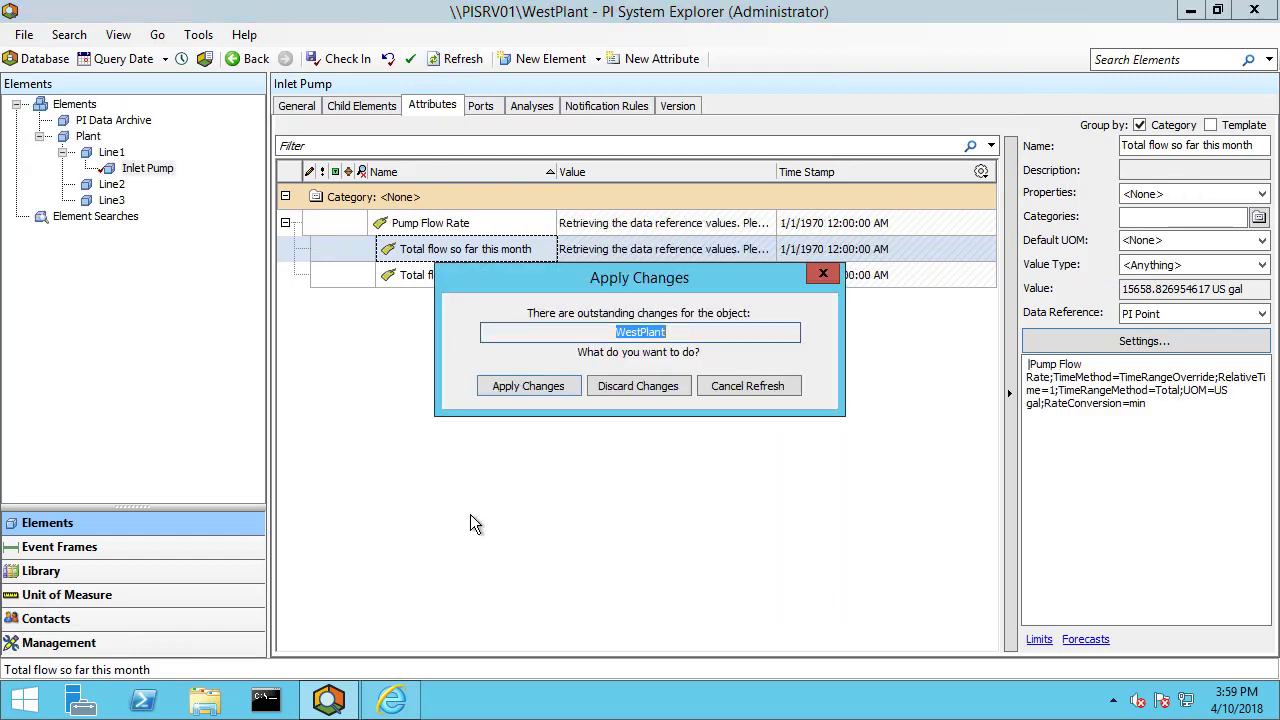
click(544, 384)
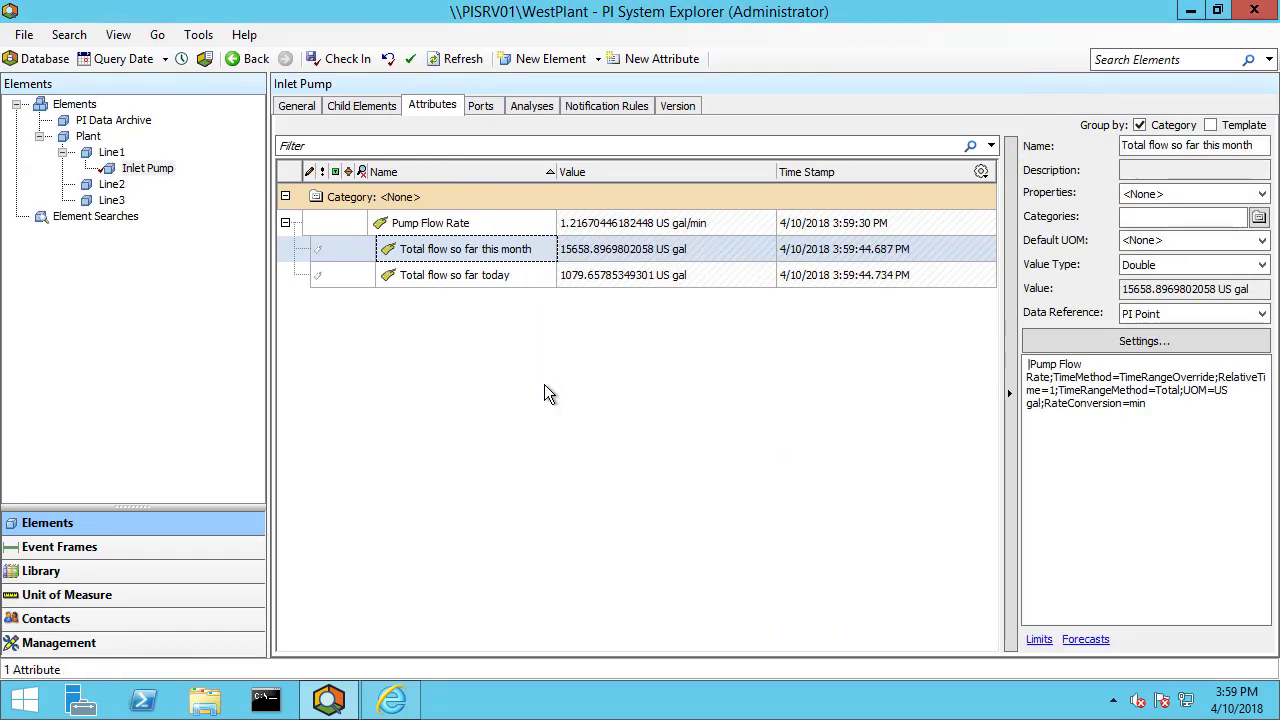
Add a third child attribute under Pump Flow Rate and name it "Total so far this year"
right_click(437, 226)
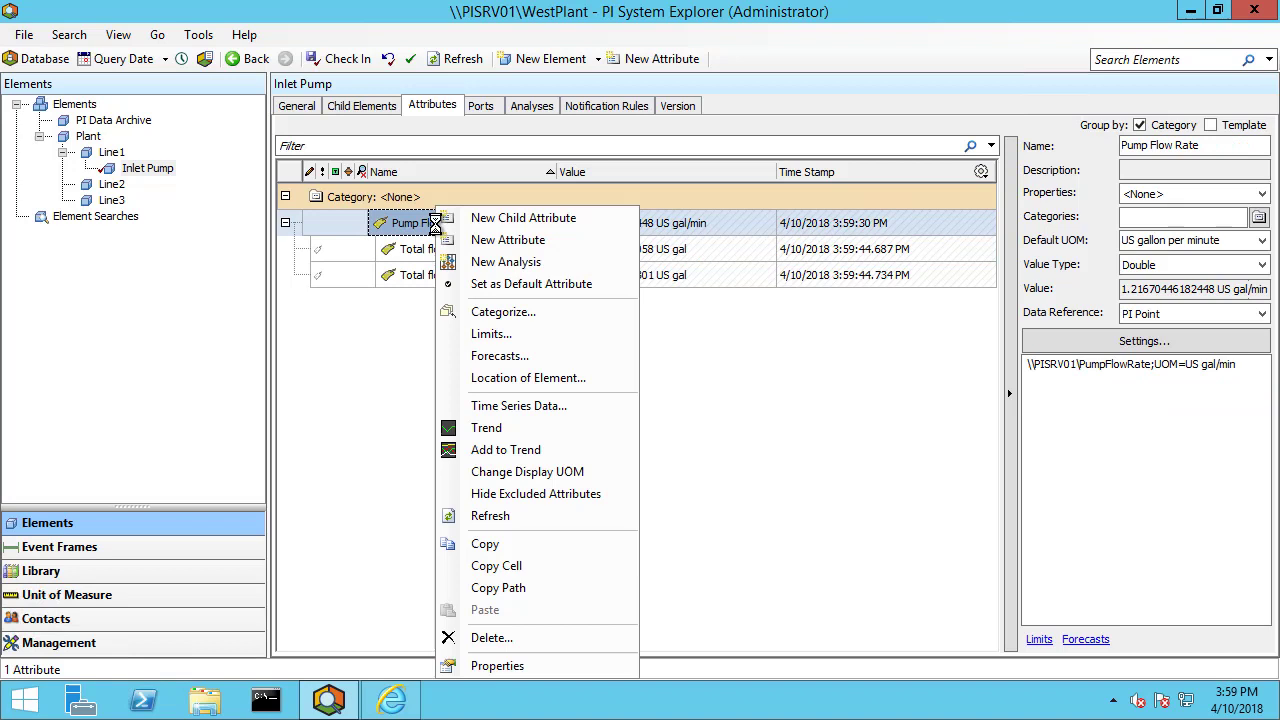
click(539, 223)
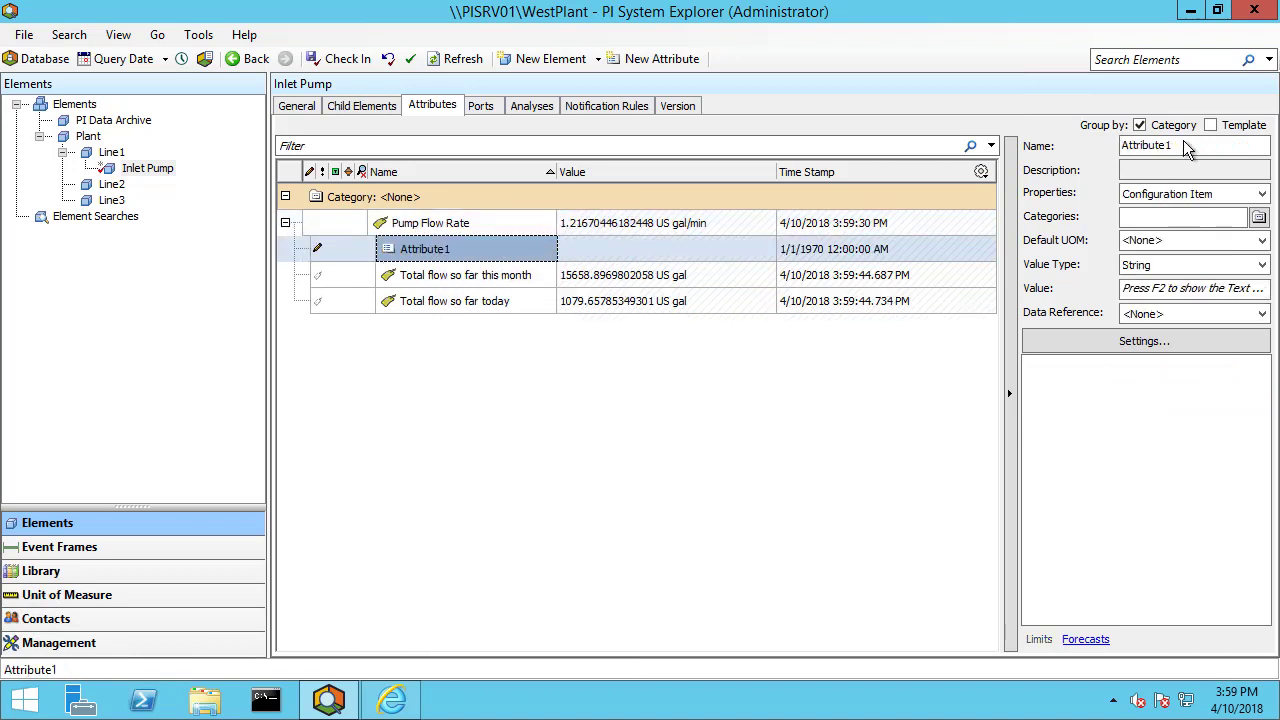
text(Tota)
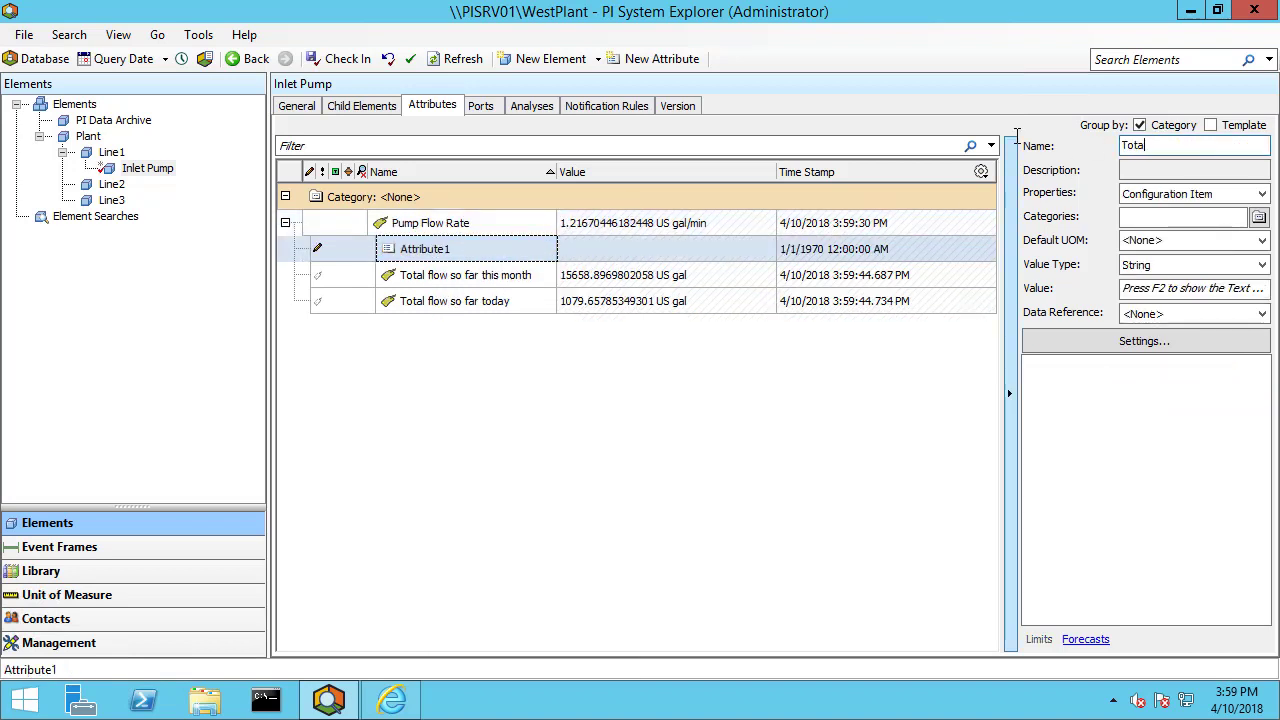
text(l so far this year)
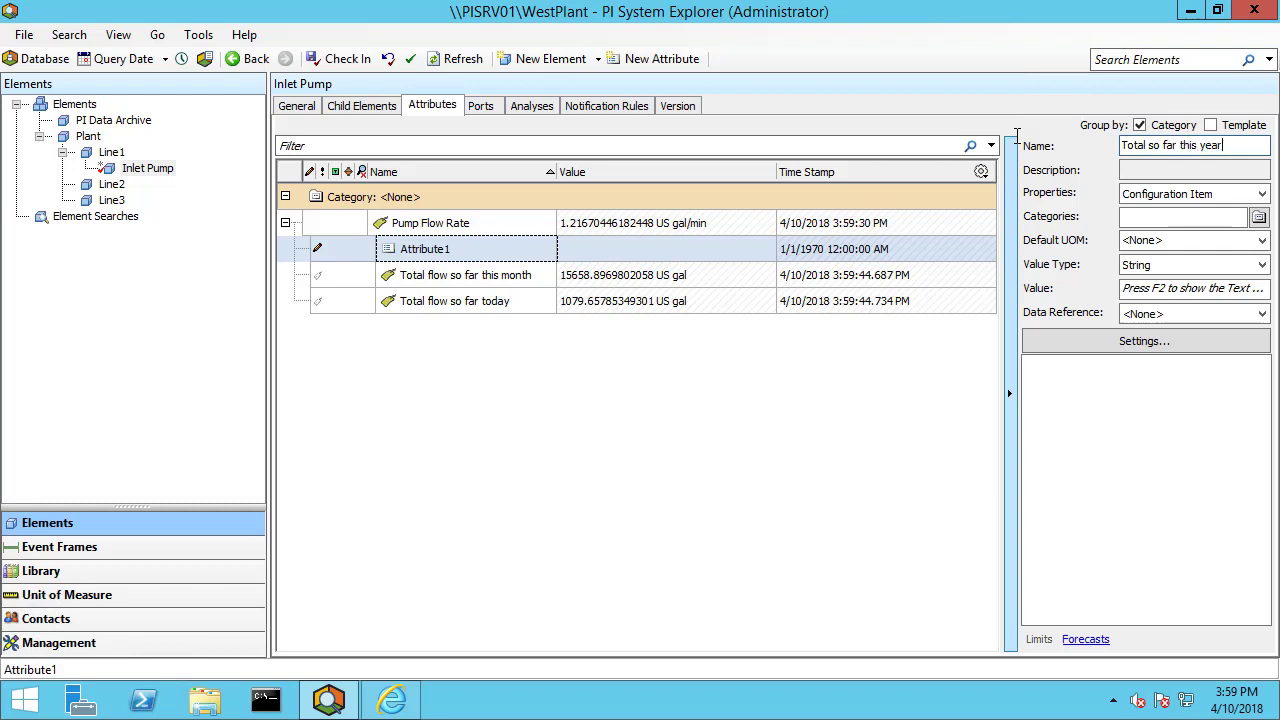
Give "Total so far this year" a PI Point data reference based on the Pump Flow Rate attribute
click(1160, 340)
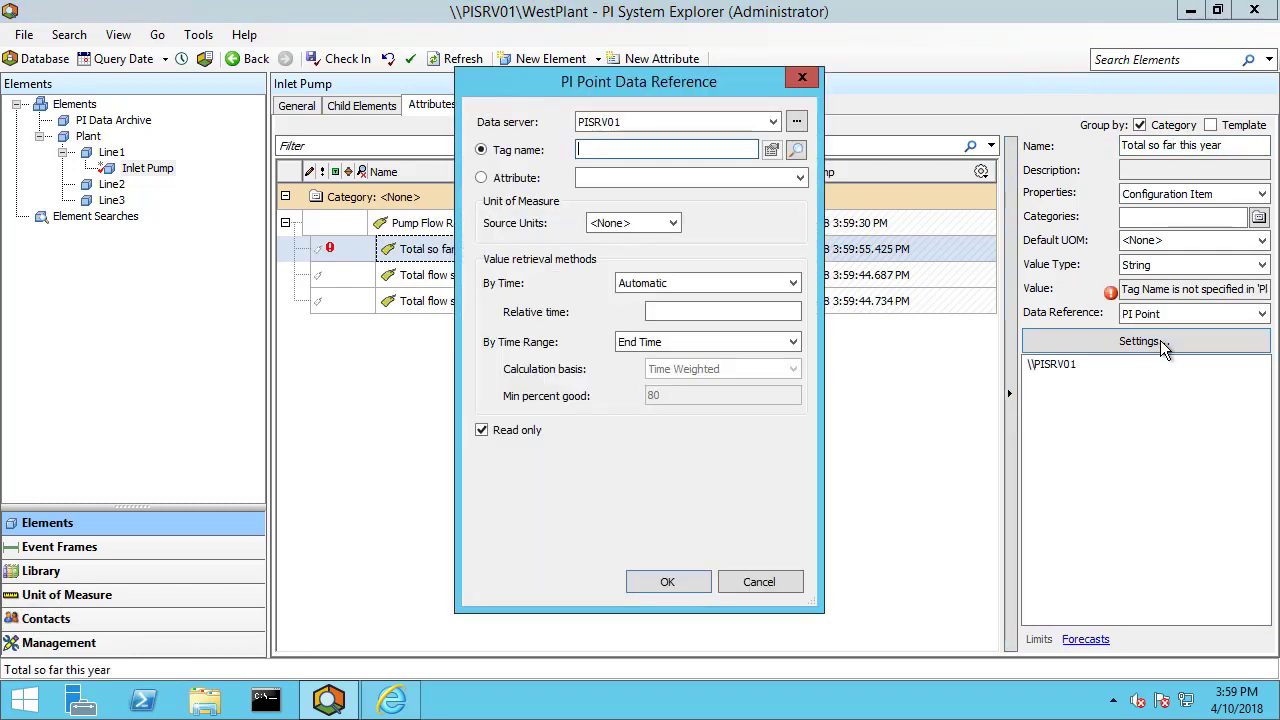
click(800, 176)
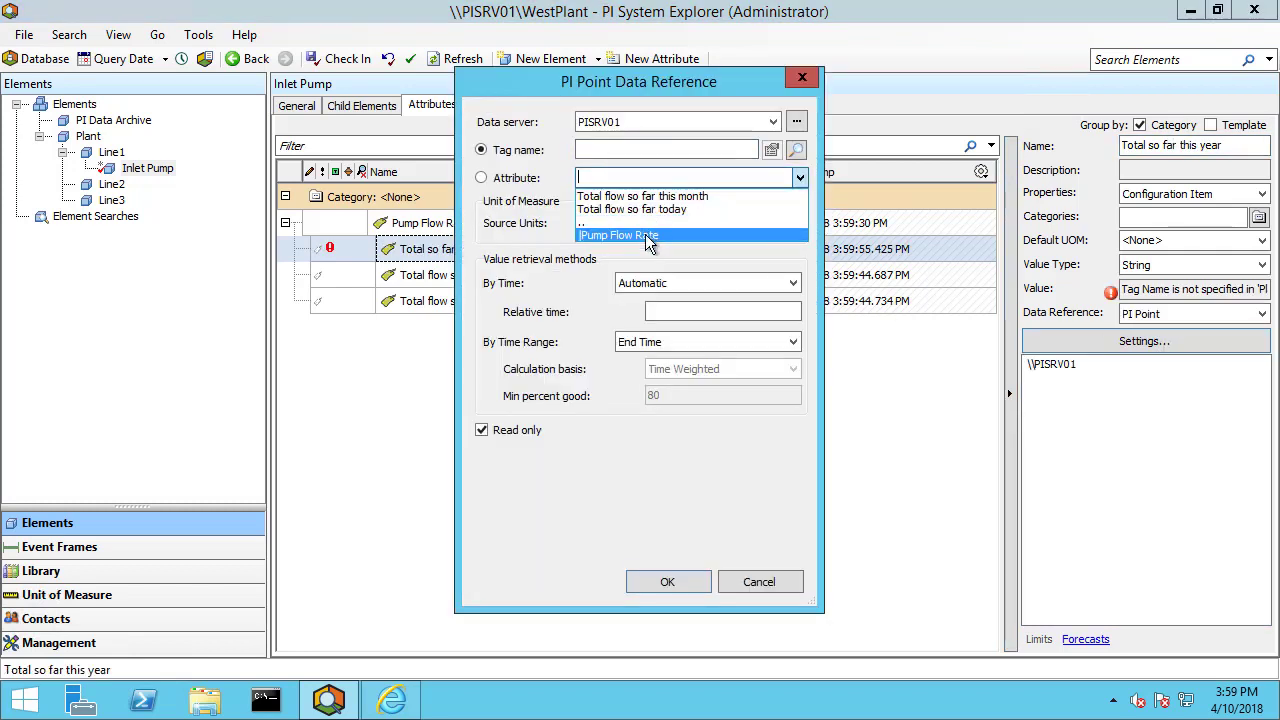
click(652, 235)
Set the yearly total's retrieval by time to Time Range Override and by time range to Total
click(663, 283)
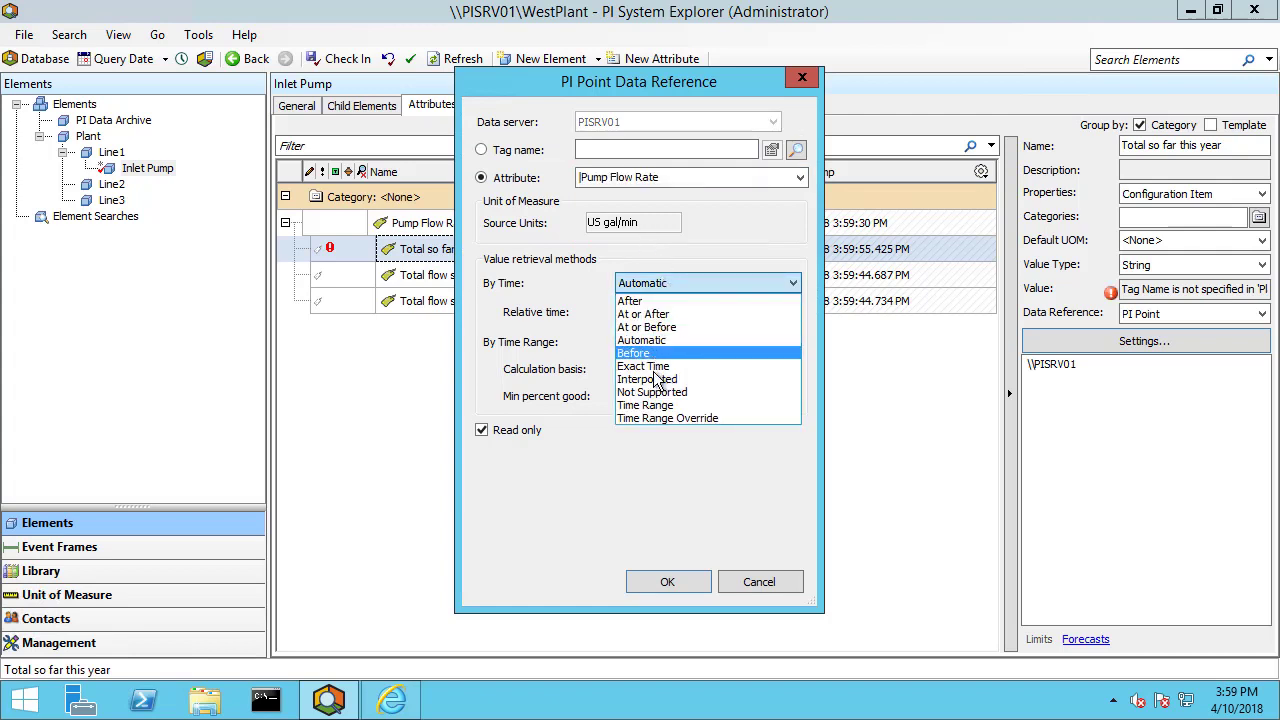
click(659, 418)
click(681, 341)
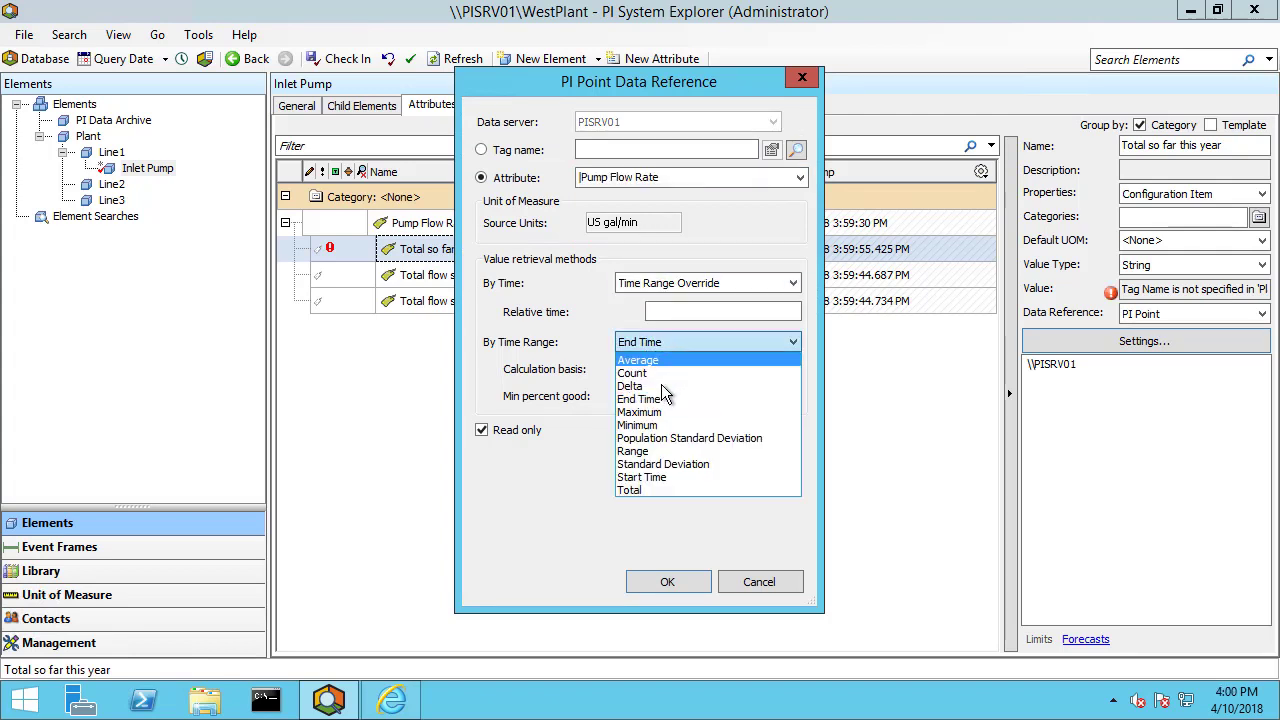
click(650, 494)
Set the yearly total's source units to US gal with a rate conversion of minute
click(763, 225)
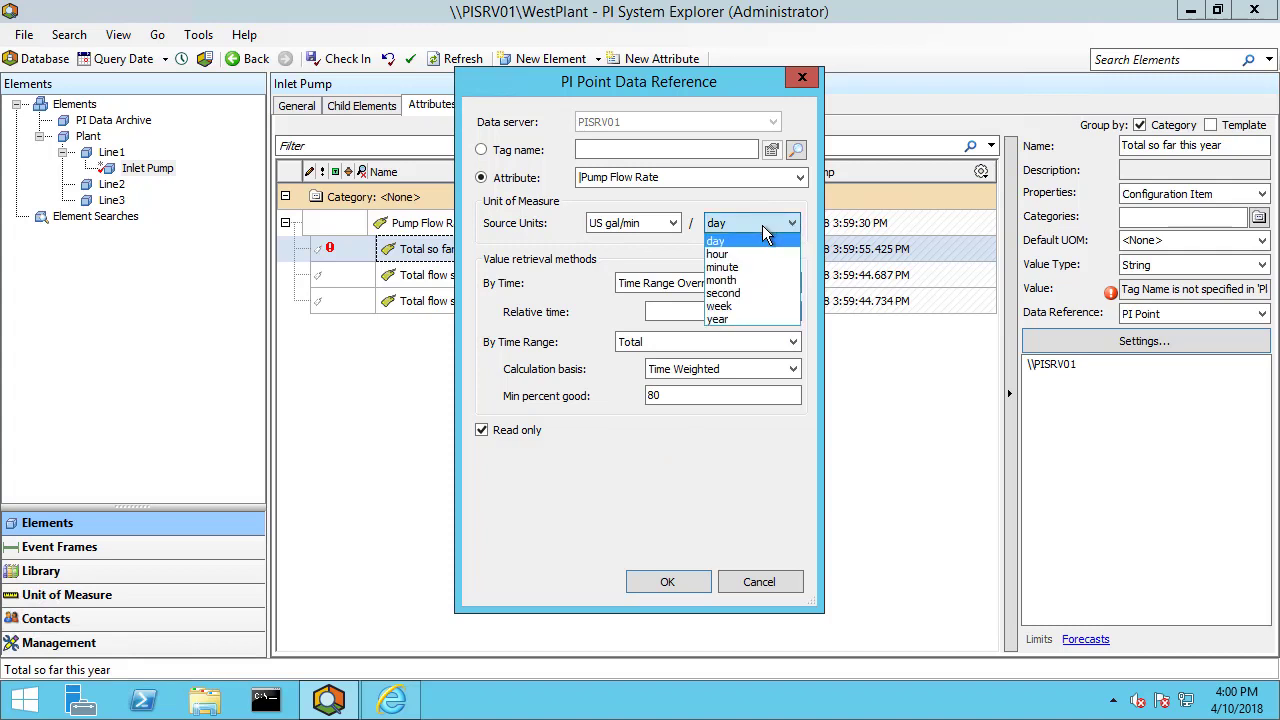
click(742, 265)
click(677, 224)
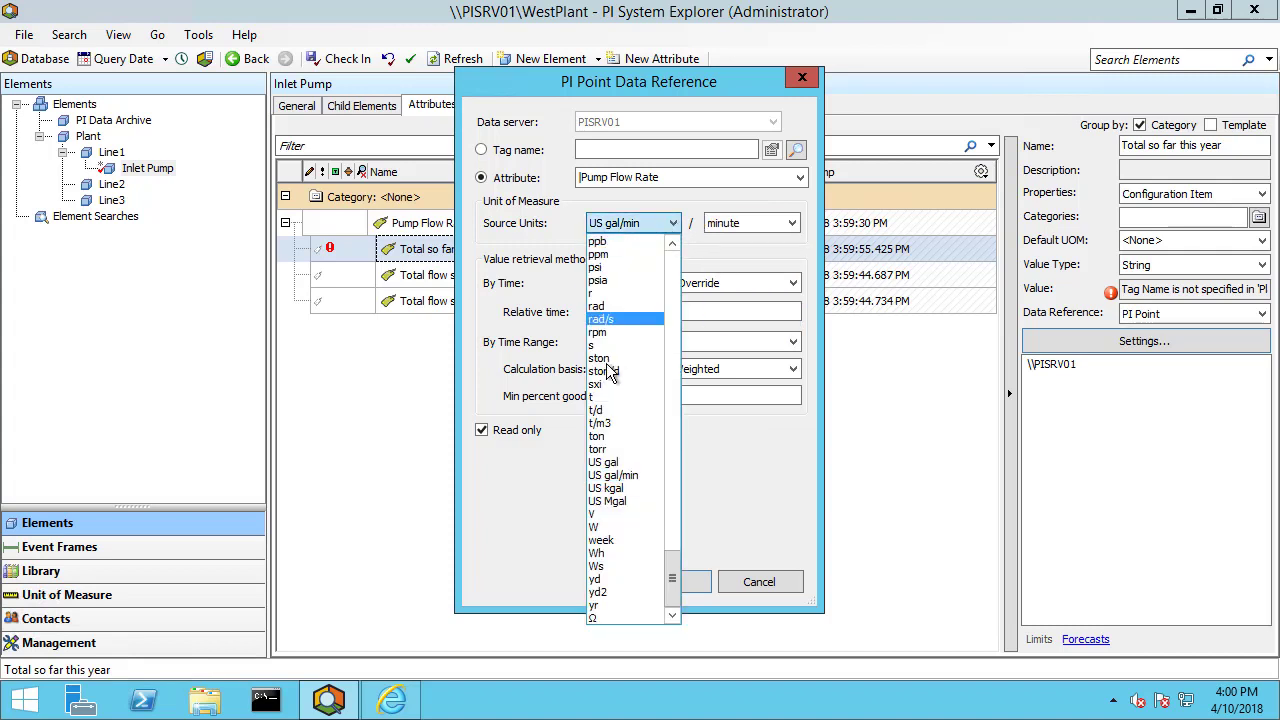
click(605, 462)
Set the yearly total's relative time to Jan 1, then refresh the database and apply the outstanding changes
click(669, 311)
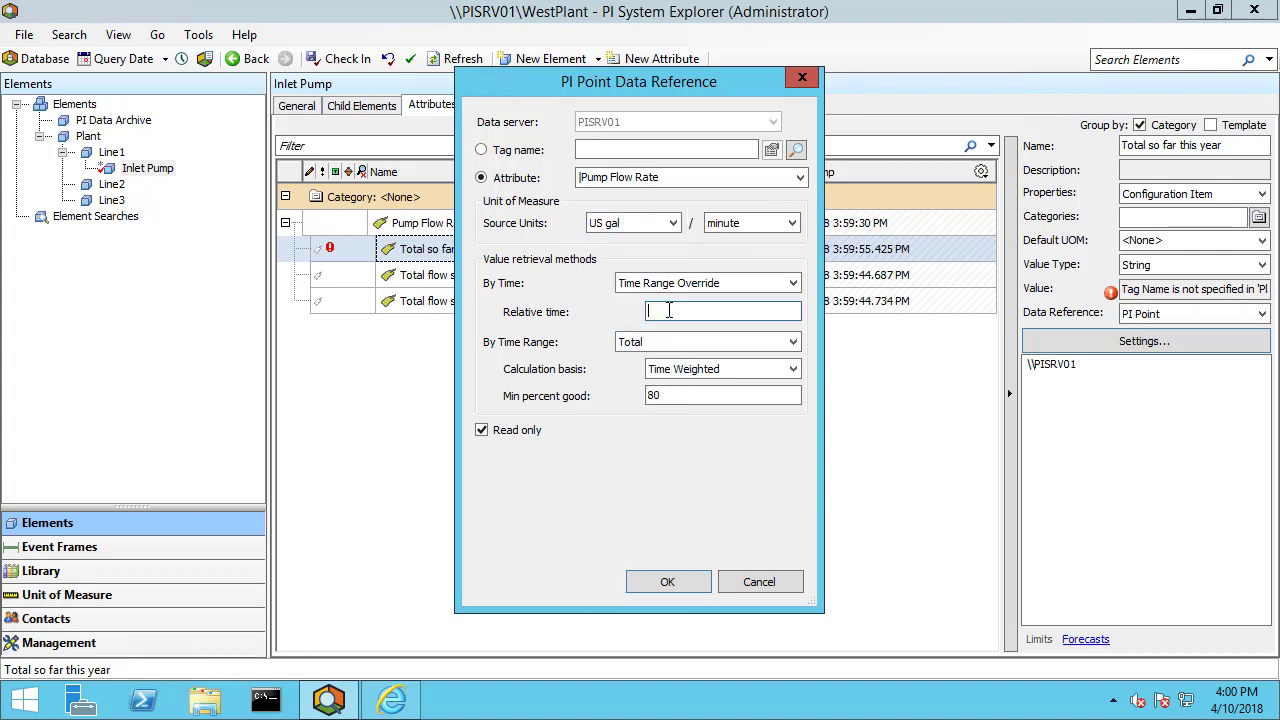
text(Jan 1)
click(667, 582)
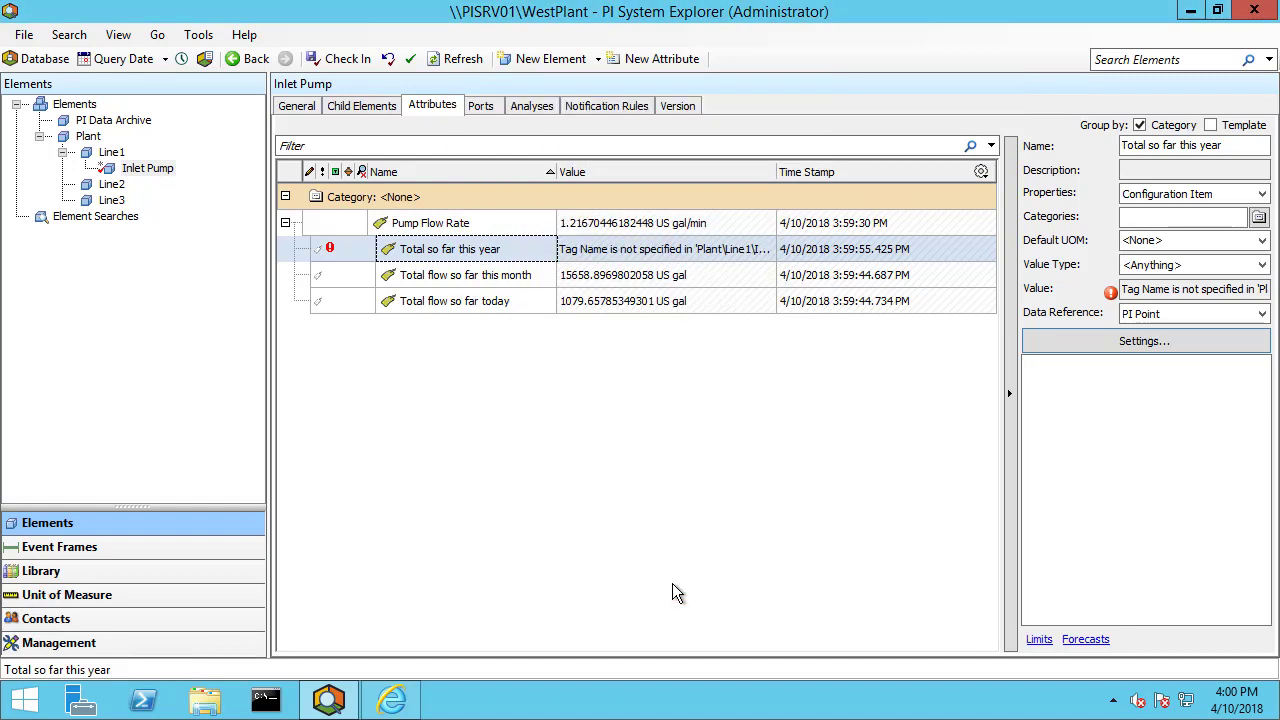
click(452, 56)
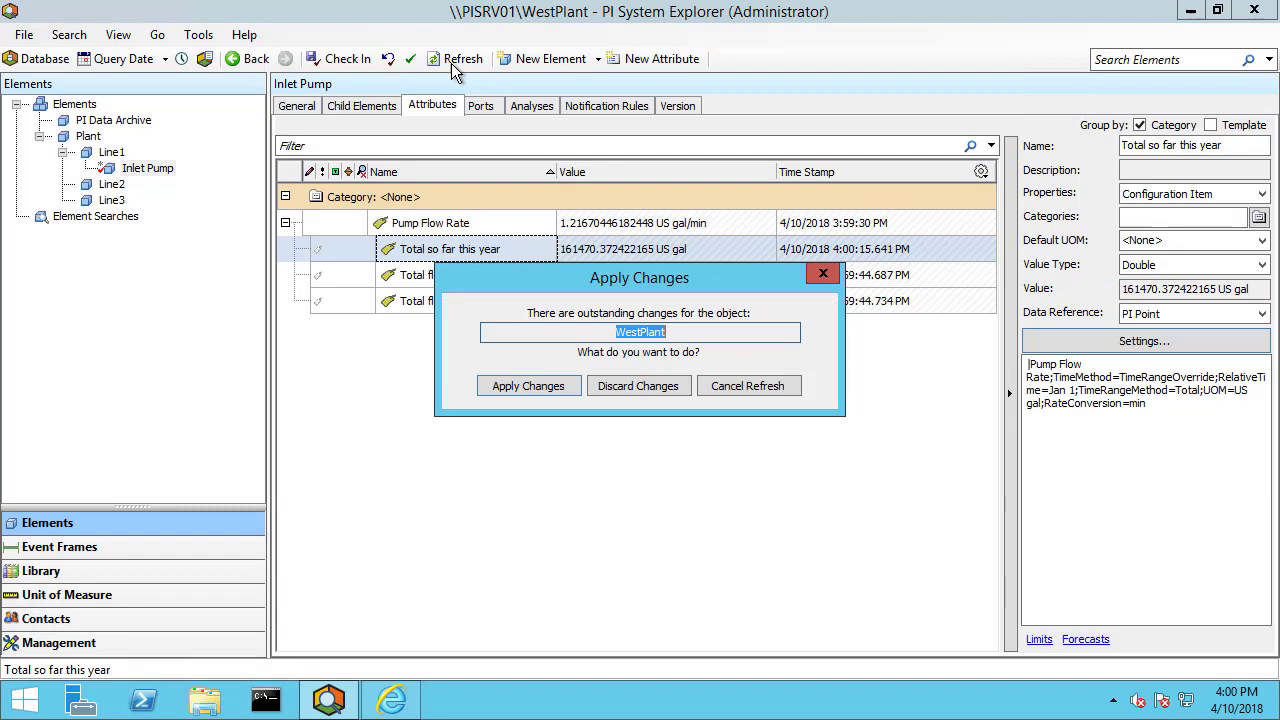
click(538, 386)
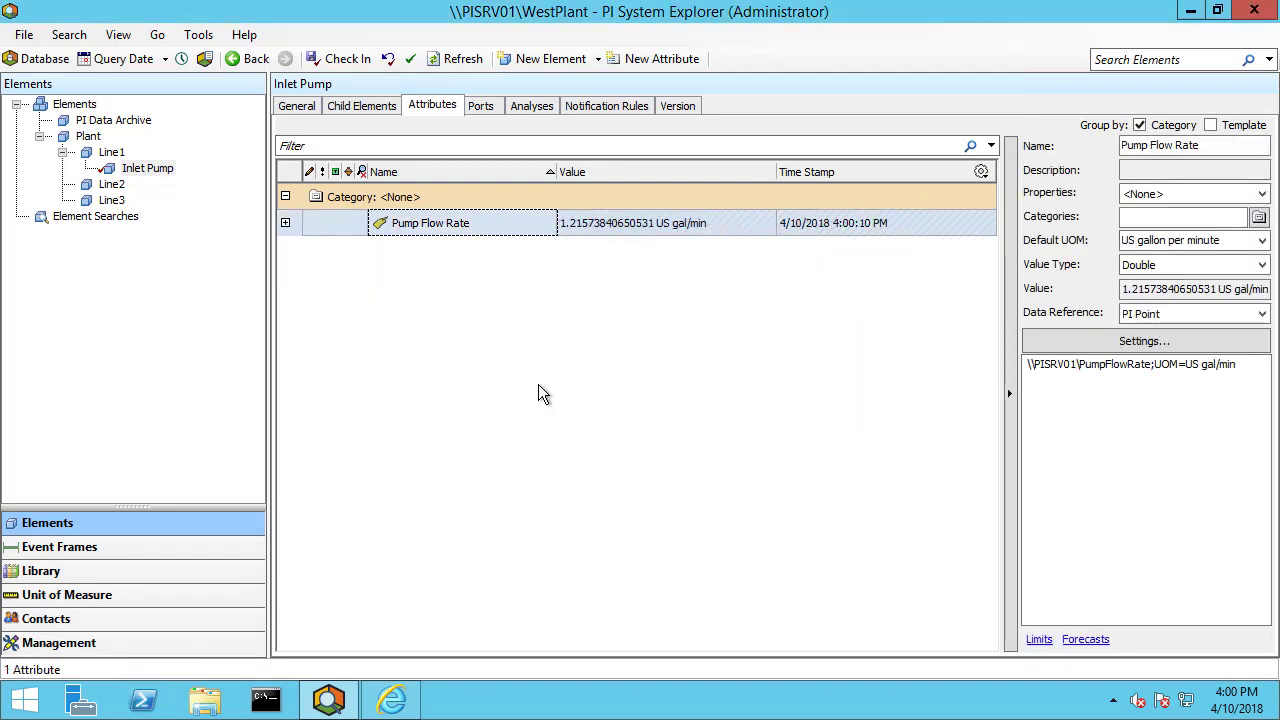
Expand Pump Flow Rate and set the default UOM of "Total flow so far this month" to US gallon
click(285, 223)
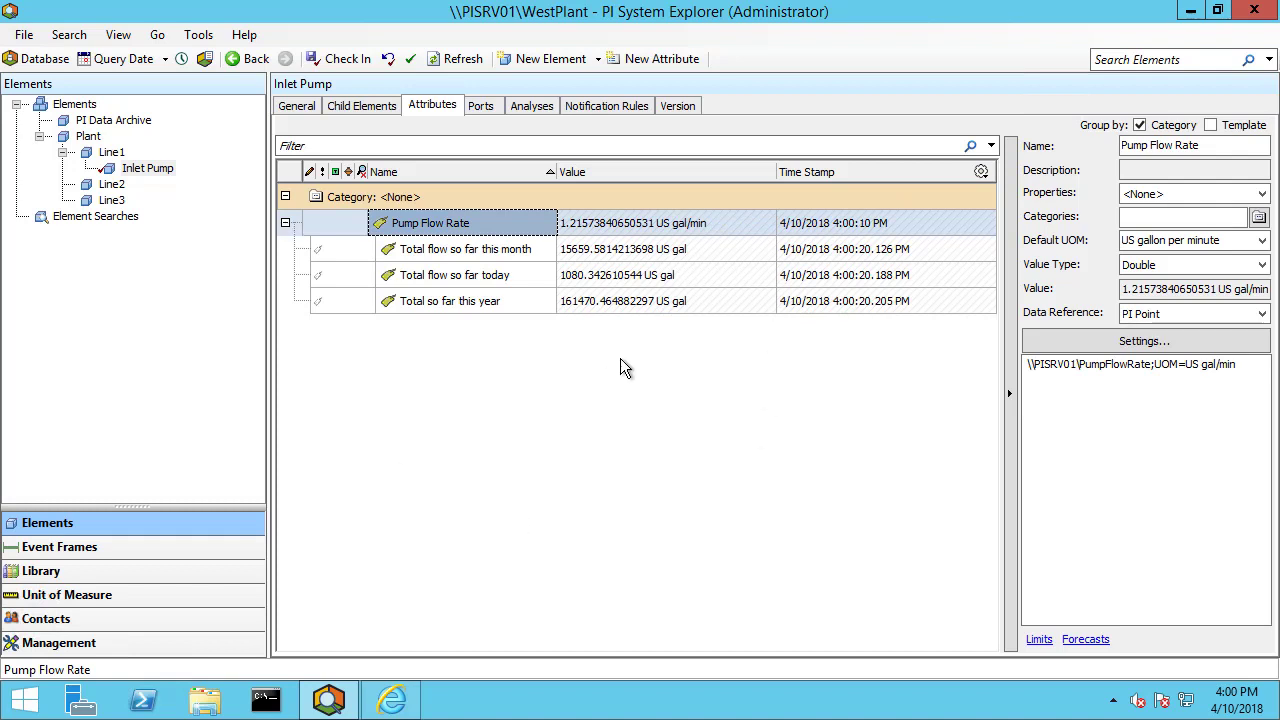
click(478, 250)
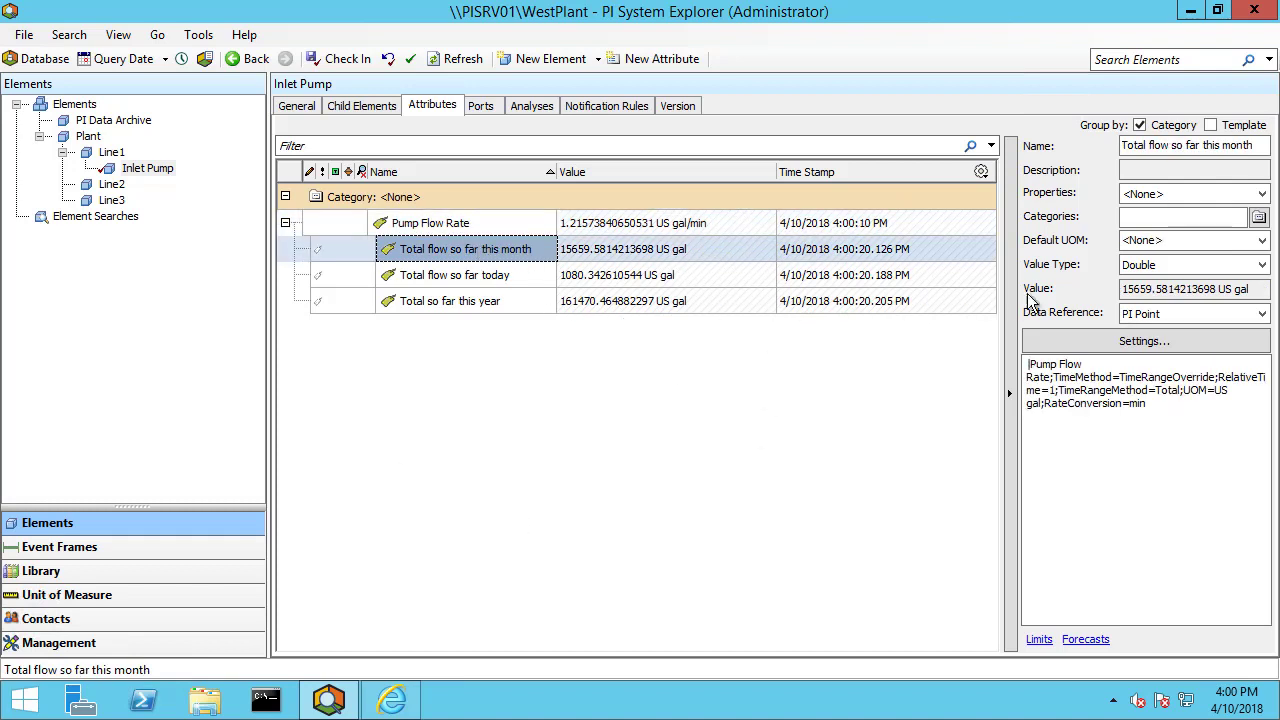
click(1261, 240)
mouse_move(931, 615)
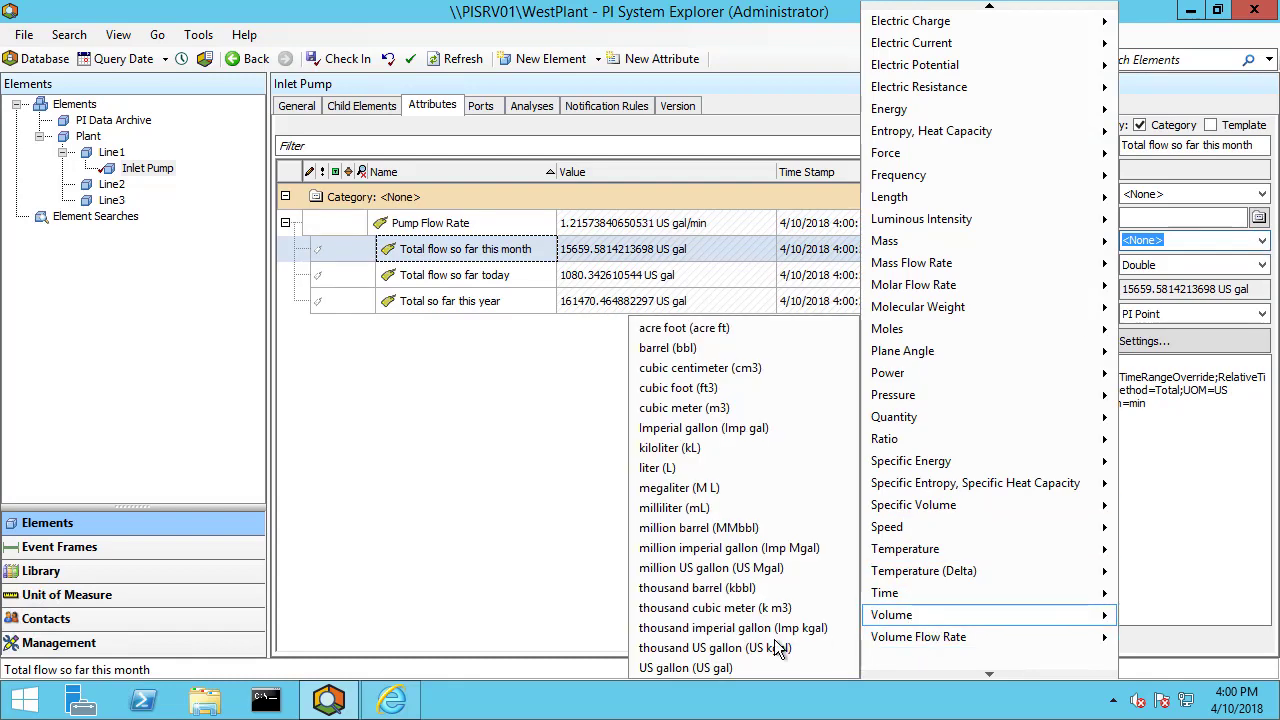
click(746, 668)
Set the default UOM of "Total flow so far today" to the volume unit US gallon
click(483, 274)
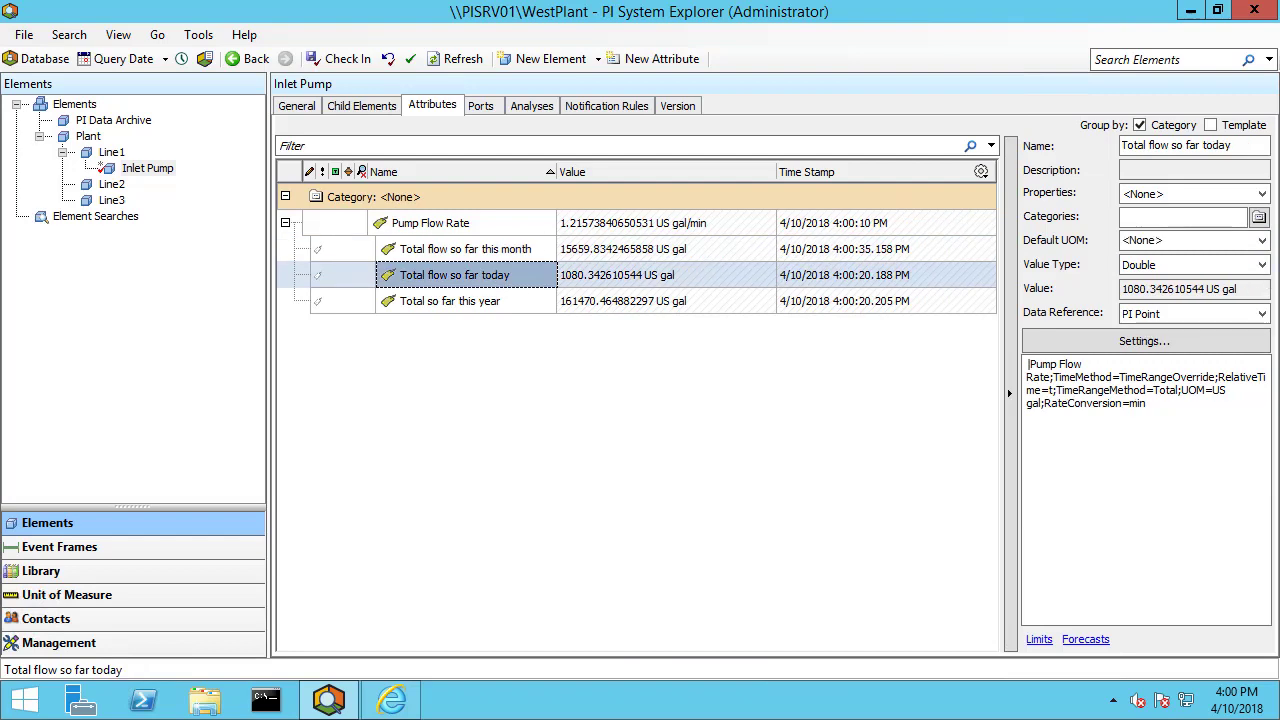
click(1261, 240)
mouse_move(987, 615)
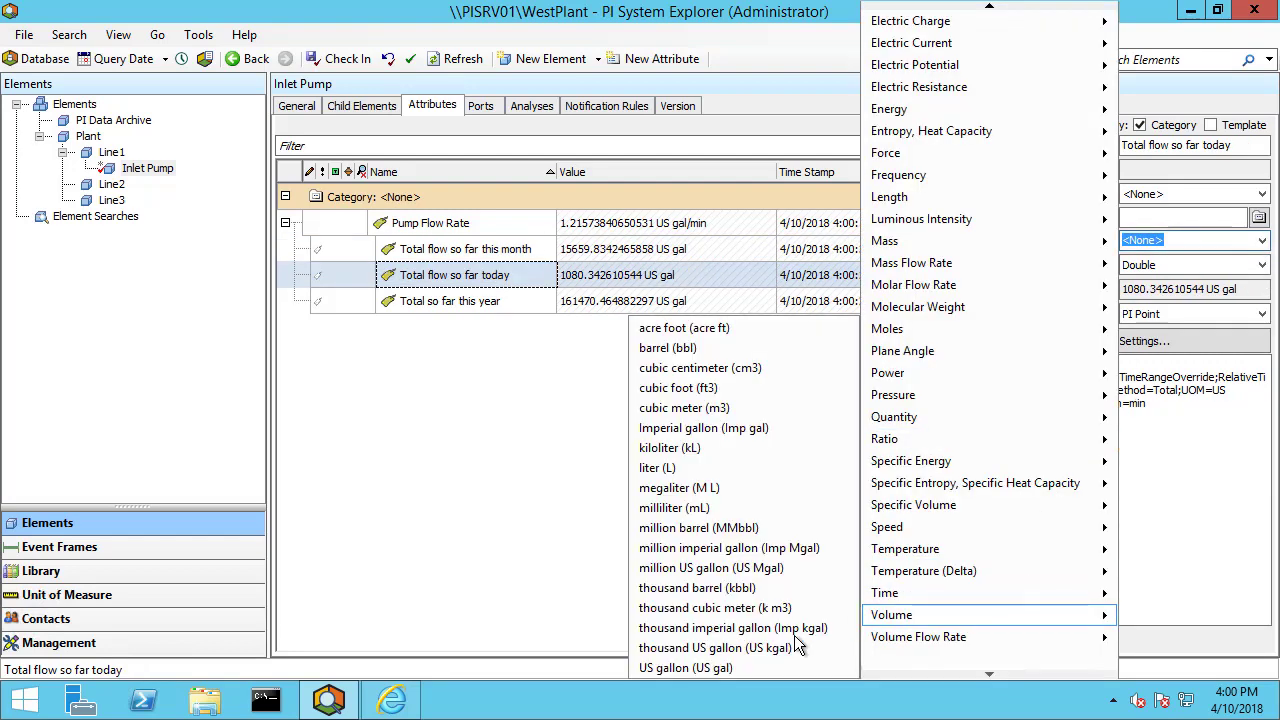
click(743, 667)
Set the default UOM of "Total so far this year" to the volume unit US gallon
click(545, 305)
click(1261, 240)
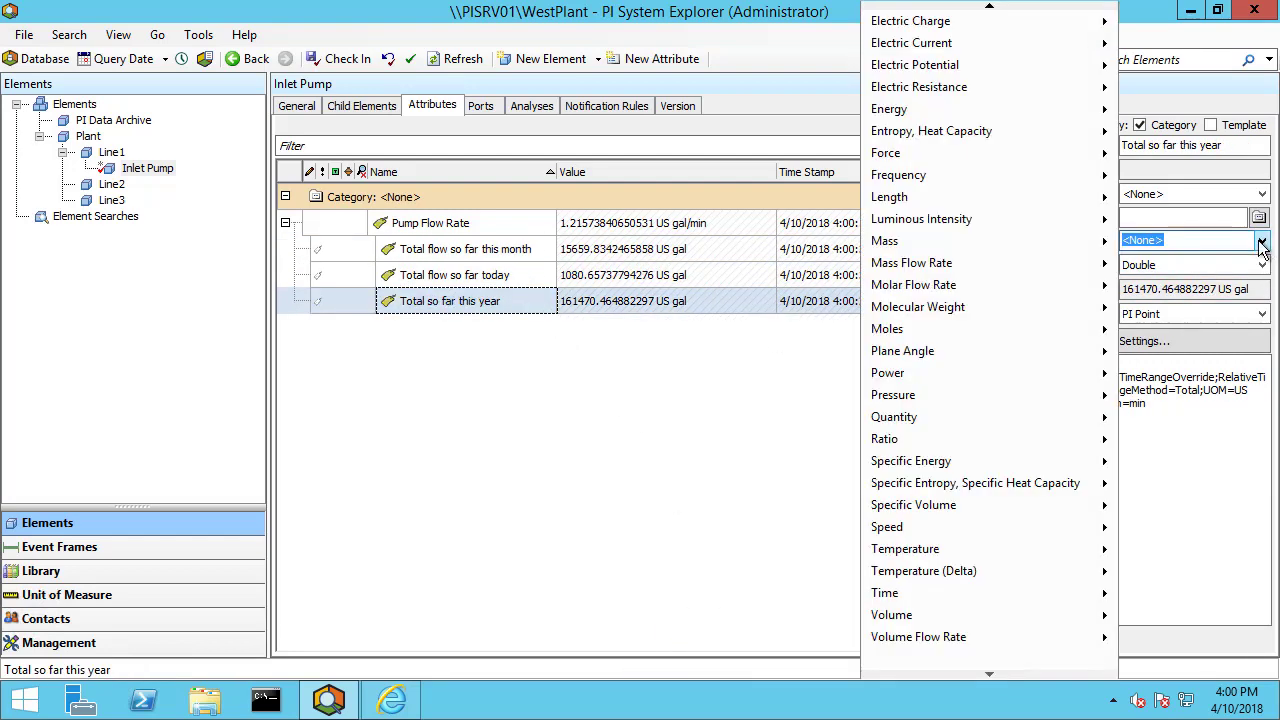
mouse_move(940, 620)
click(689, 665)
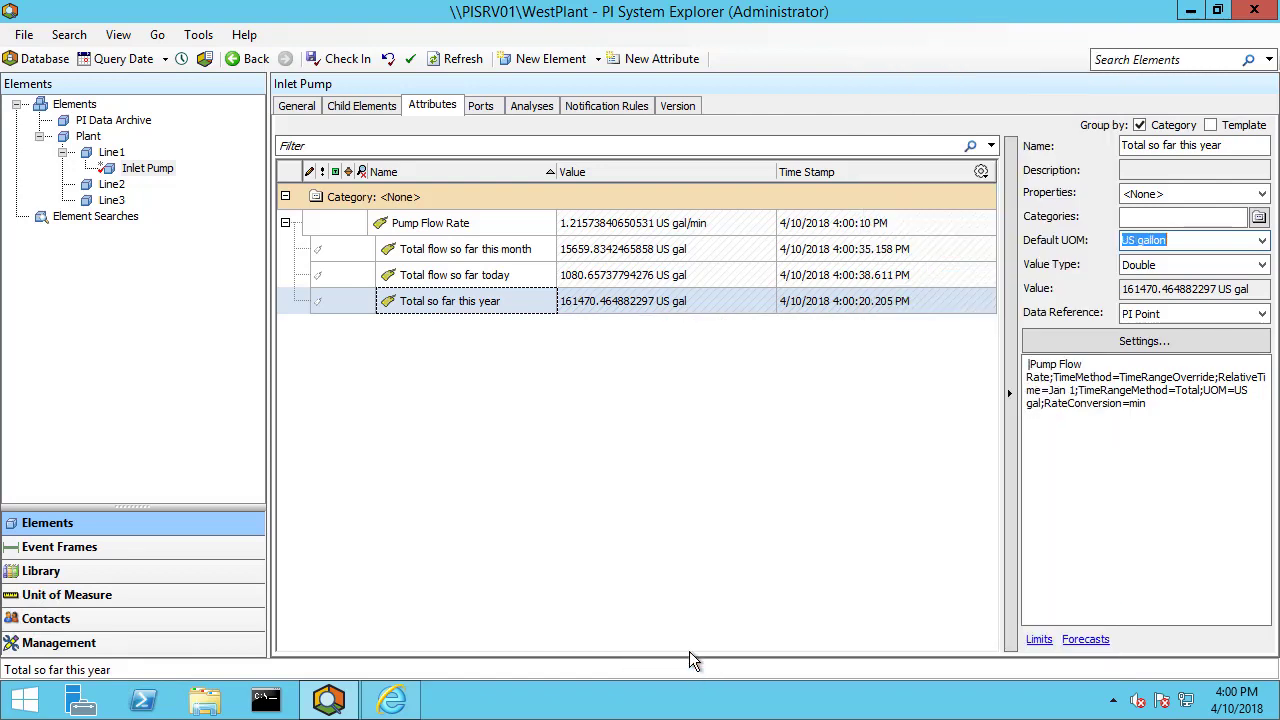
Check in the edited Inlet Pump element and refresh its attribute values
click(340, 58)
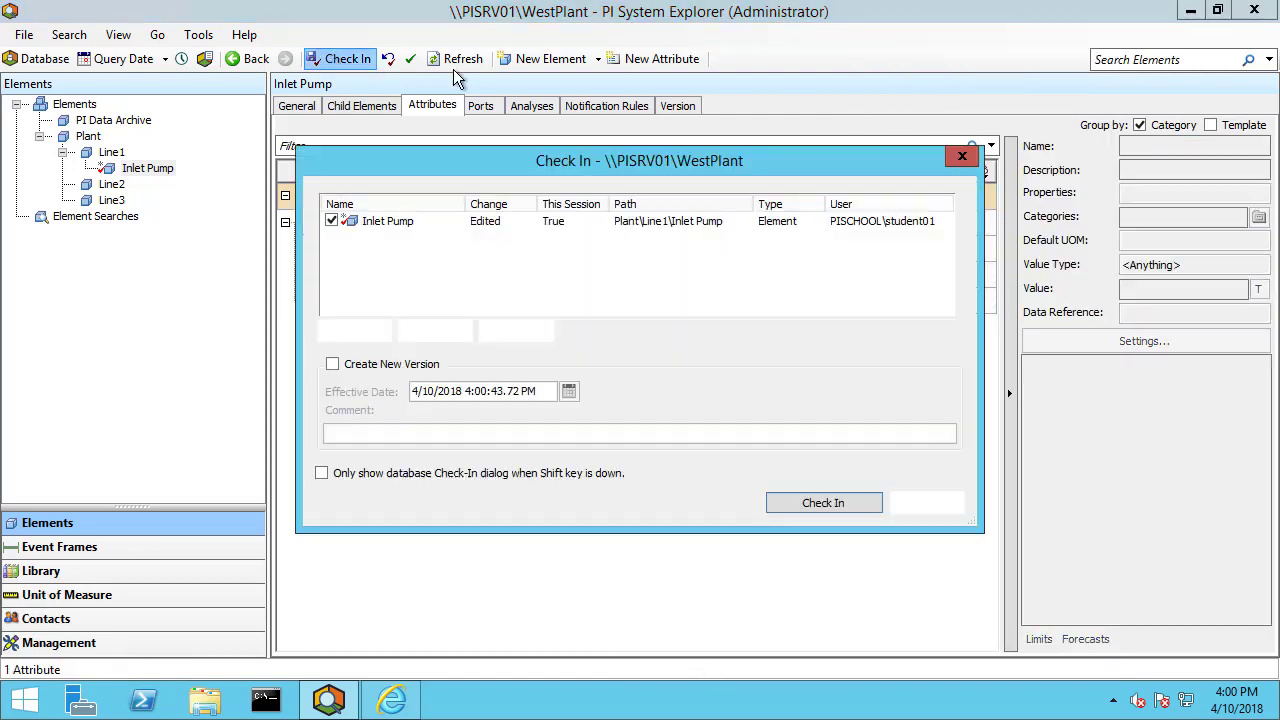
click(811, 502)
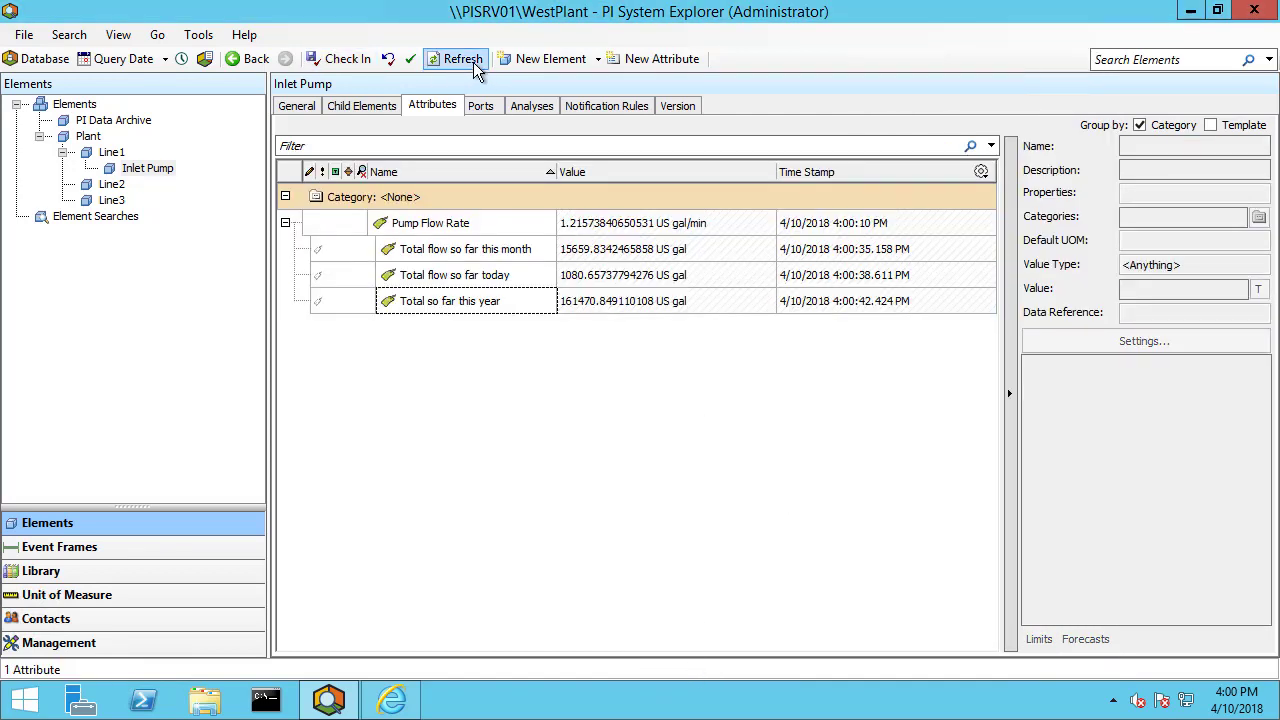
click(473, 62)
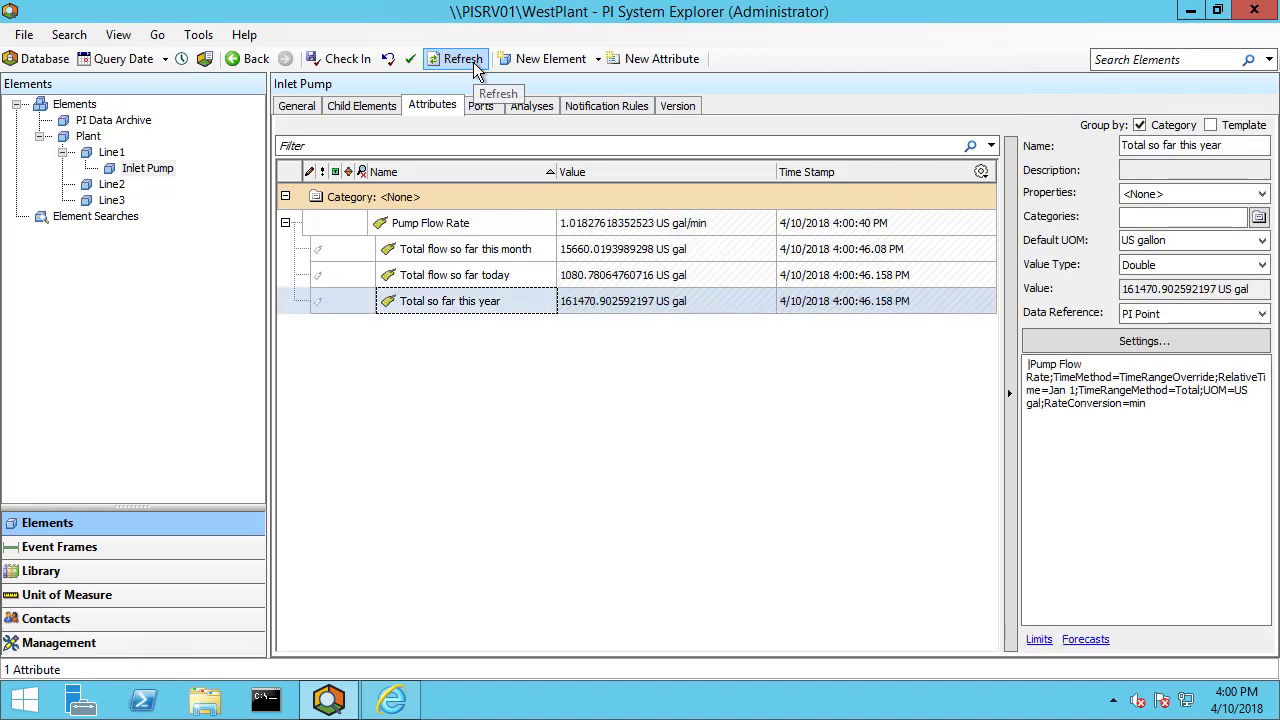